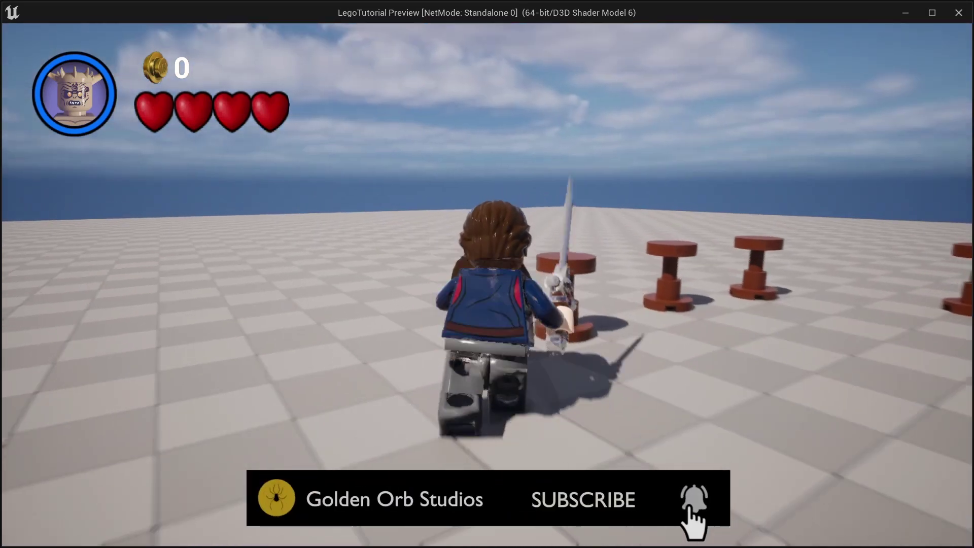
Playtest the level preview by running the sword-carrying character between the brown stools and smashing them.
{"action": "key", "text": "f"}
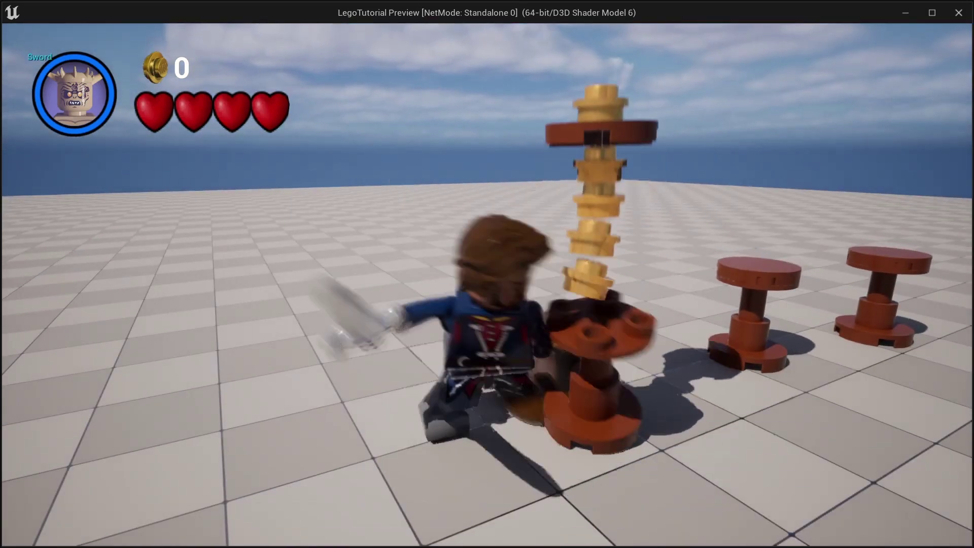
{"action": "key", "text": "f"}
{"action": "key", "text": "w"}
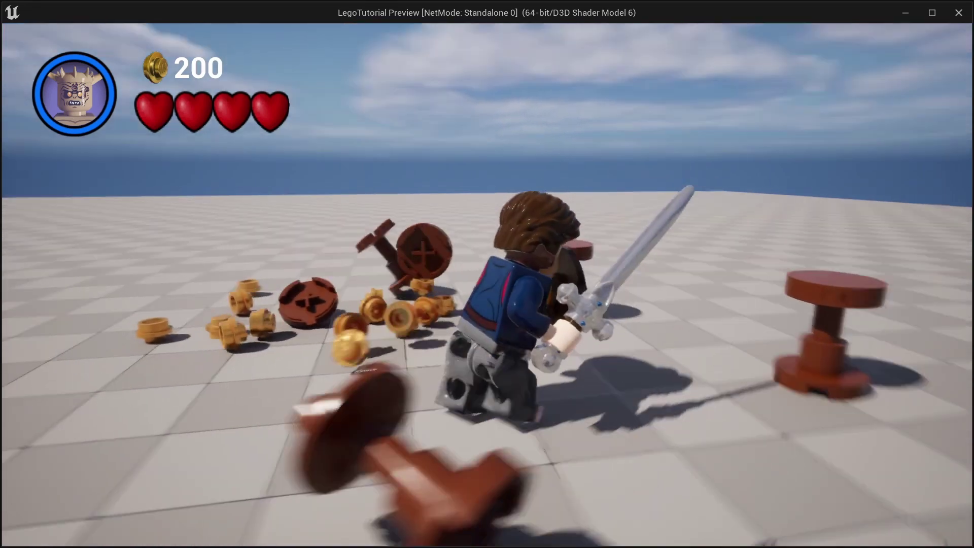
{"action": "key", "text": "w"}
{"action": "key", "text": "f"}
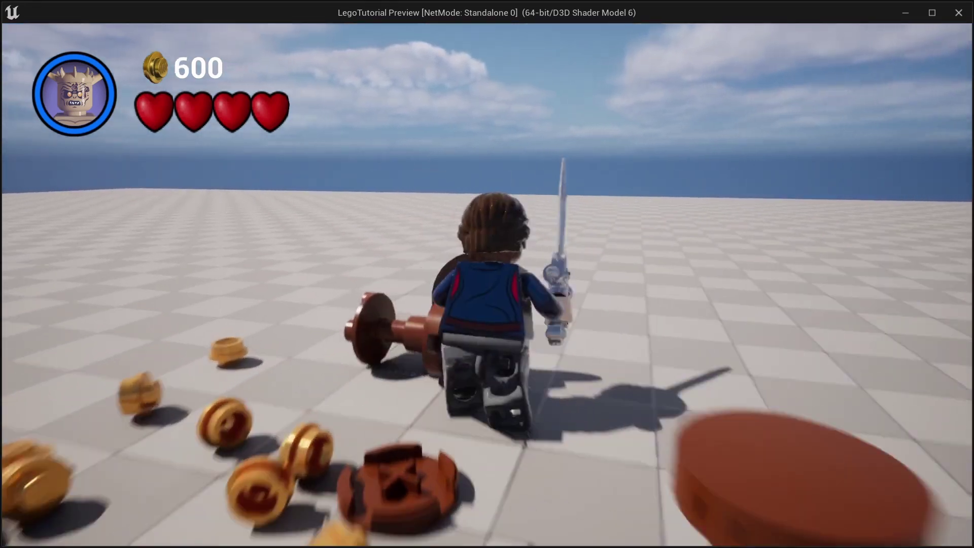
{"action": "key", "text": "f"}
{"action": "key", "text": "s"}
{"action": "key", "text": "w"}
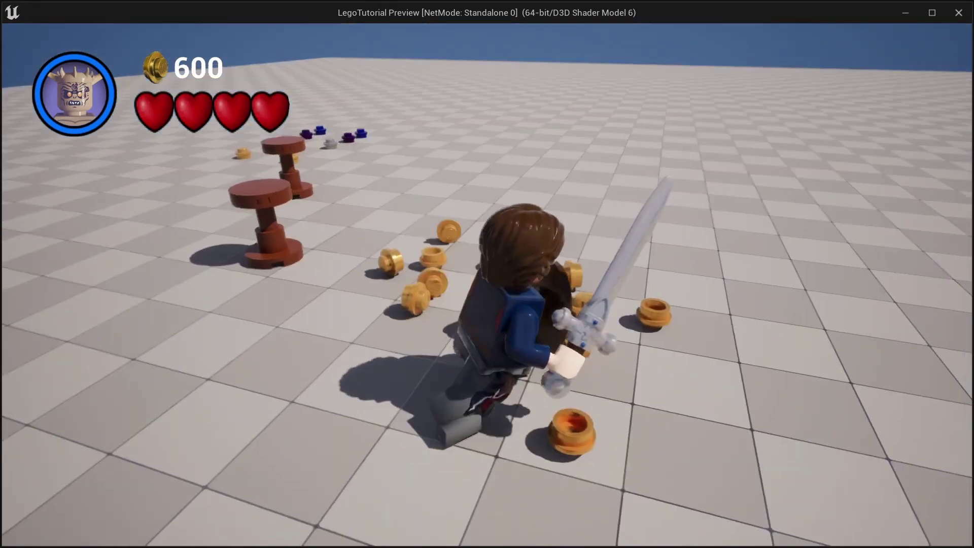
{"action": "key", "text": "w"}
{"action": "key", "text": "f"}
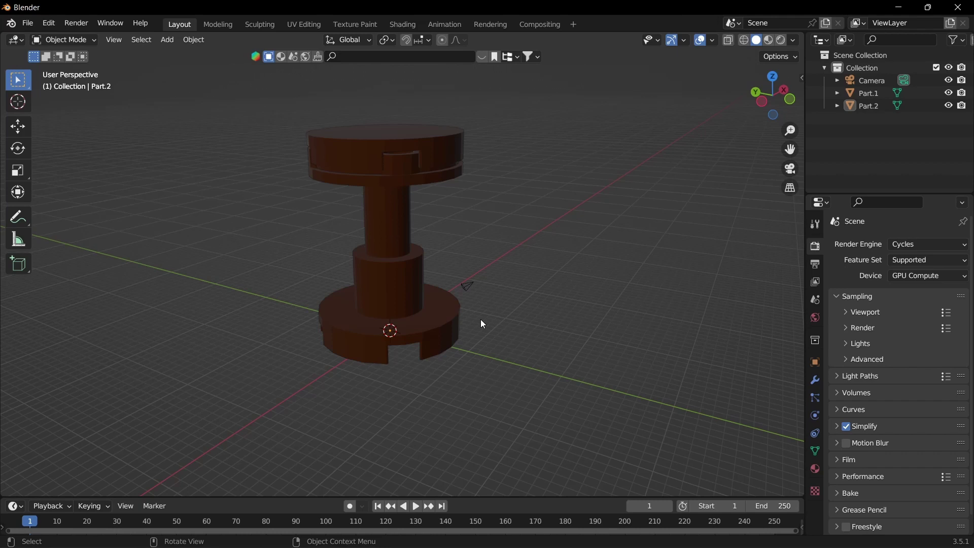
{"action": "left_click", "coordinate": [383, 152]}
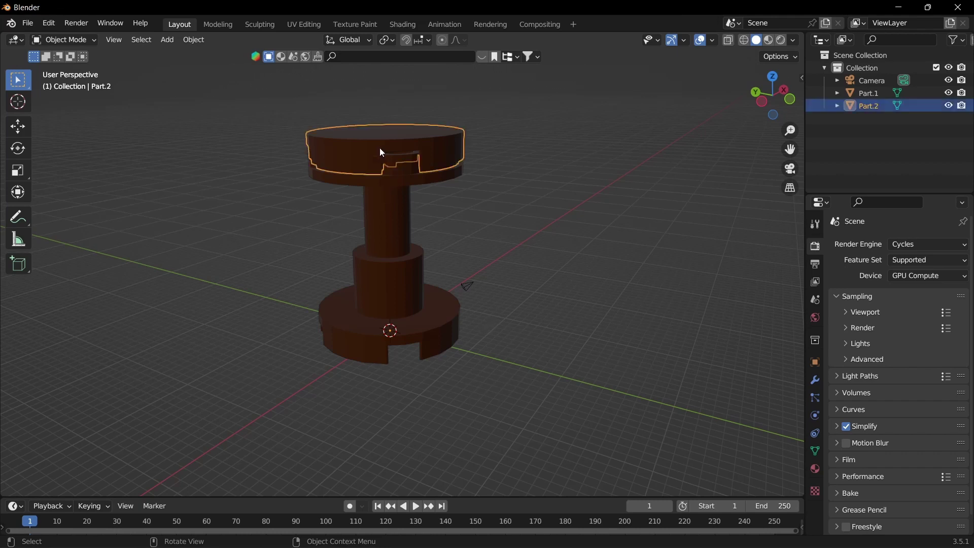
{"action": "left_click", "coordinate": [391, 216]}
{"action": "left_click", "coordinate": [316, 221]}
{"action": "middle_click_drag", "start_coordinate": [322, 215], "coordinate": [480, 299]}
{"action": "left_click_drag", "start_coordinate": [227, 113], "coordinate": [362, 295]}
{"action": "left_click", "coordinate": [545, 254]}
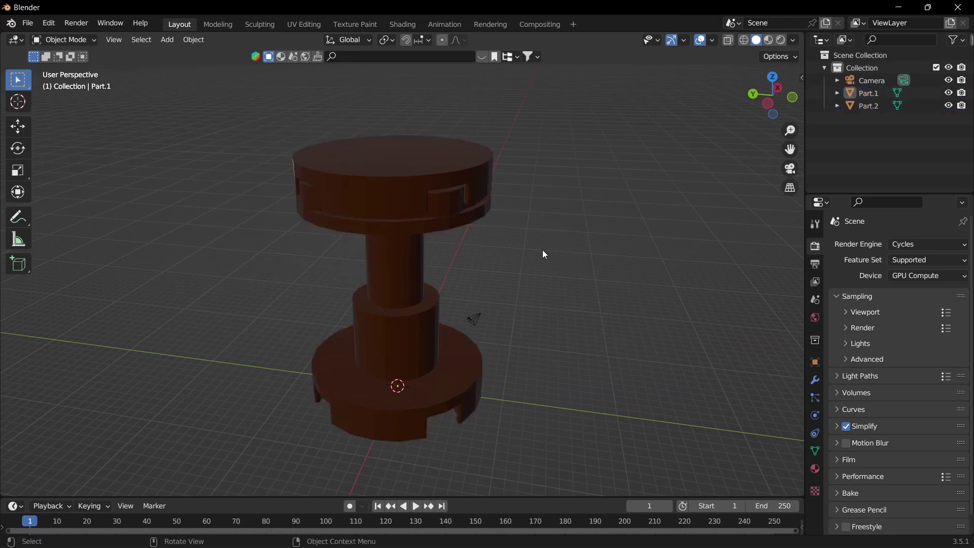
Apply Shade Auto Smooth to both parts of the stool.
{"action": "left_click_drag", "start_coordinate": [254, 166], "coordinate": [373, 244]}
{"action": "right_click", "coordinate": [387, 224]}
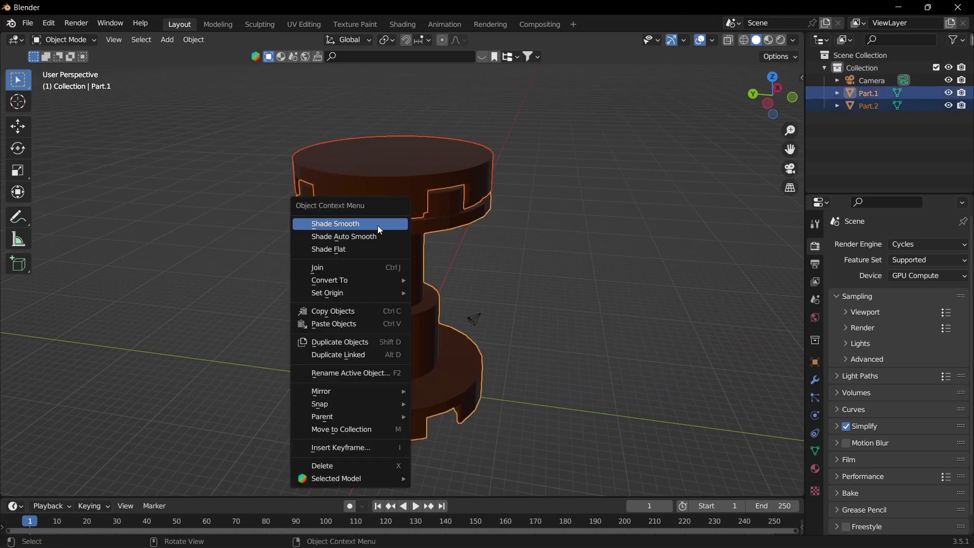
{"action": "left_click", "coordinate": [339, 237]}
{"action": "left_click", "coordinate": [267, 238]}
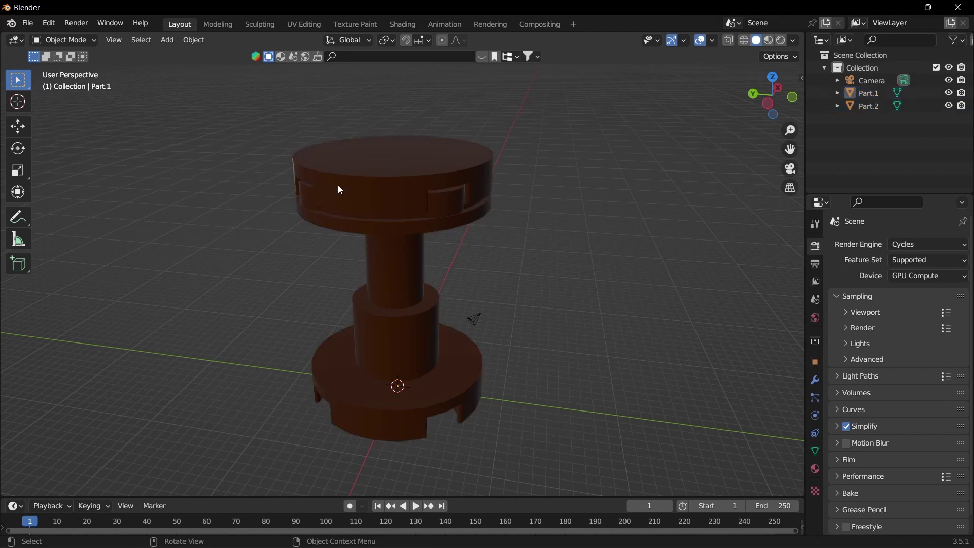
Convert the triangulated faces of both stool parts to quads in Edit Mode.
{"action": "left_click", "coordinate": [340, 191]}
{"action": "left_click_drag", "start_coordinate": [298, 242], "coordinate": [398, 311], "text": "shift"}
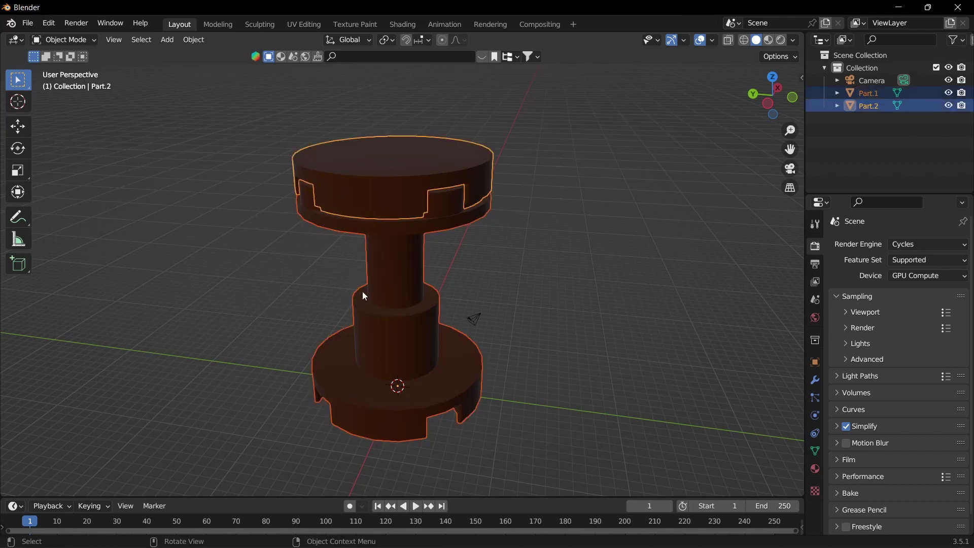
{"action": "key", "text": "Tab"}
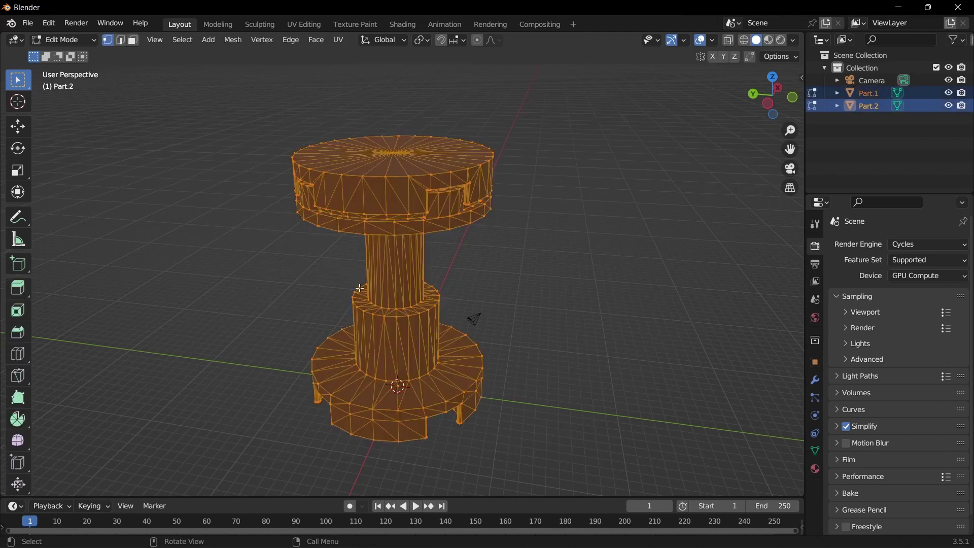
{"action": "key", "text": "q"}
{"action": "left_click", "coordinate": [322, 311]}
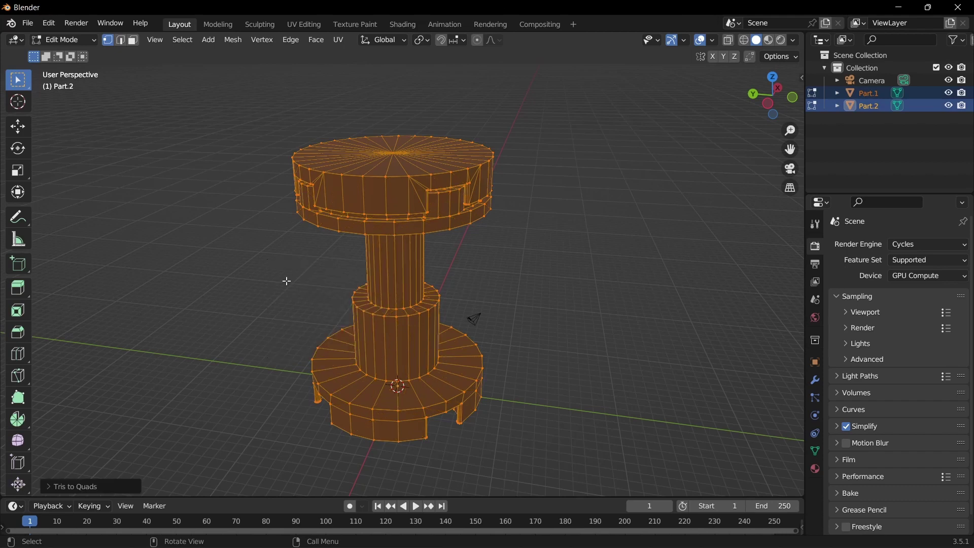
Merge the vertices of both stool parts by distance, with a merge distance of 0.11 m.
{"action": "key", "text": "F3"}
{"action": "key", "text": "Escape"}
{"action": "key", "text": "m"}
{"action": "left_click", "coordinate": [311, 316]}
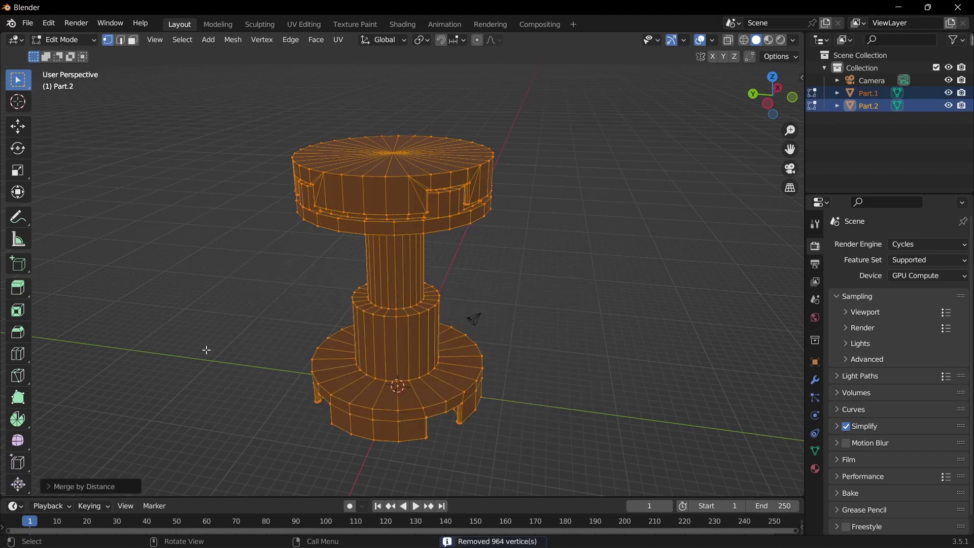
{"action": "left_click", "coordinate": [73, 489]}
{"action": "left_click", "coordinate": [210, 456]}
{"action": "left_click", "coordinate": [210, 456]}
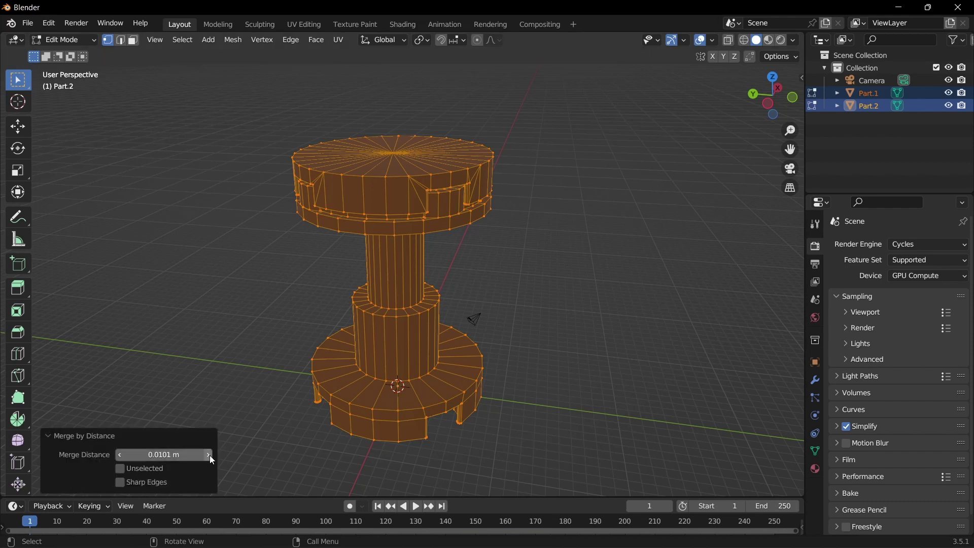
{"action": "left_click", "coordinate": [210, 456]}
{"action": "left_click", "coordinate": [210, 455]}
{"action": "left_click", "coordinate": [208, 455]}
{"action": "left_click", "coordinate": [208, 456]}
{"action": "left_click", "coordinate": [209, 455]}
{"action": "left_click", "coordinate": [209, 456]}
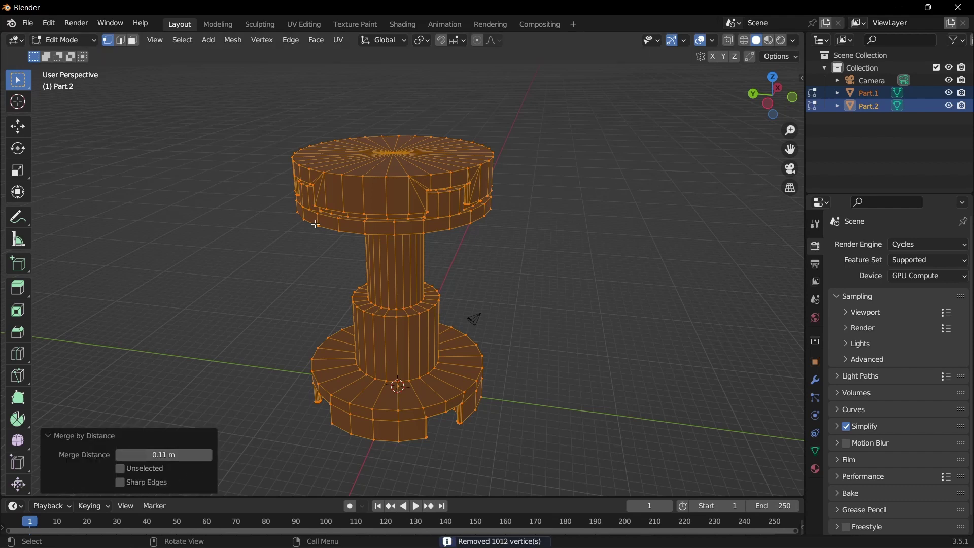
Dissolve the centre vertex of the seat's top face and return to Object Mode.
{"action": "middle_click_drag", "start_coordinate": [315, 223], "coordinate": [334, 253]}
{"action": "left_click", "coordinate": [385, 215]}
{"action": "key", "text": "x"}
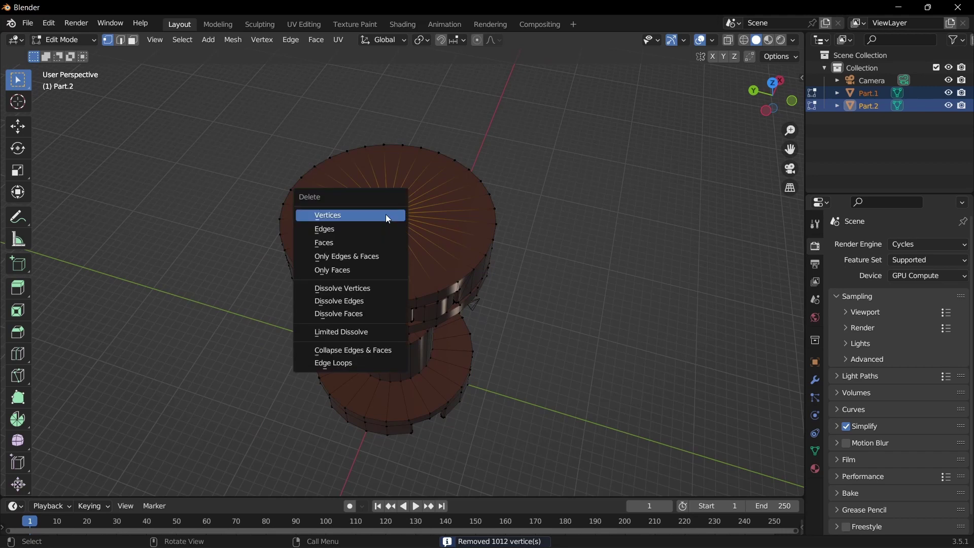
{"action": "left_click", "coordinate": [336, 289]}
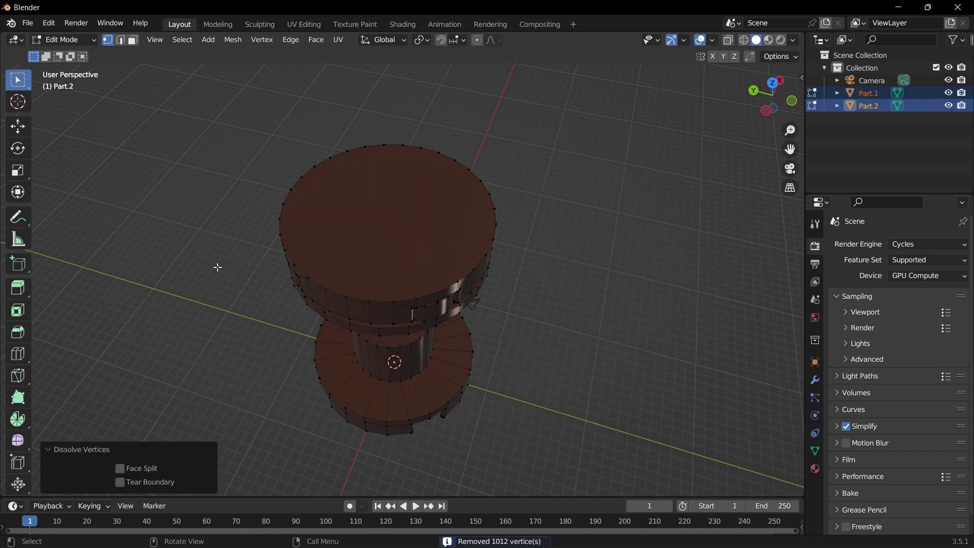
{"action": "key", "text": "Tab"}
{"action": "left_click", "coordinate": [239, 289]}
Hide the stool's pedestal, Part.1, leaving only the seat part.
{"action": "middle_click_drag", "start_coordinate": [239, 289], "coordinate": [288, 275]}
{"action": "left_click", "coordinate": [334, 188]}
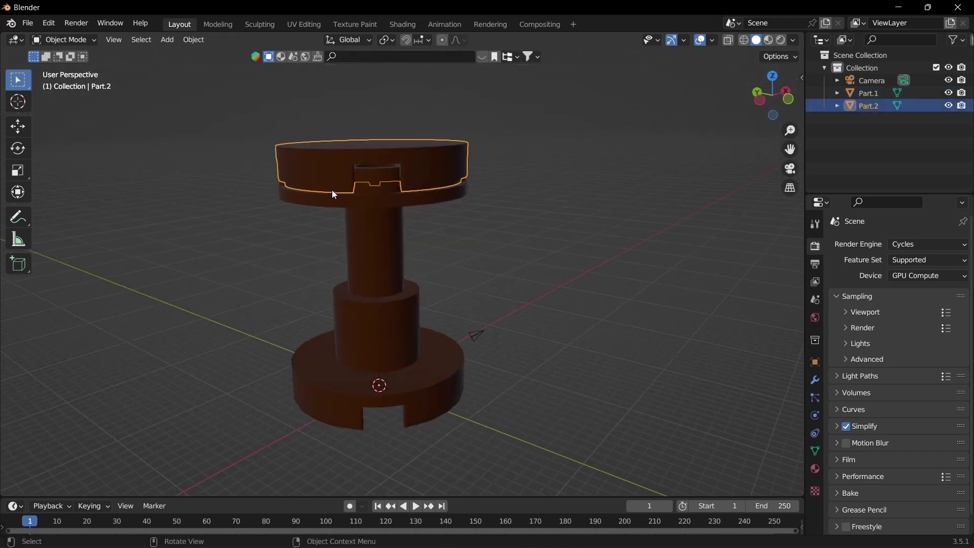
{"action": "left_click", "coordinate": [370, 239]}
{"action": "key", "text": "h"}
Snap the 3D cursor to the small central face of the cross on the underside of Part.2.
{"action": "middle_click_drag", "start_coordinate": [369, 240], "coordinate": [388, 199]}
{"action": "scroll", "coordinate": [392, 48], "scroll_direction": "up", "scroll_amount": 3}
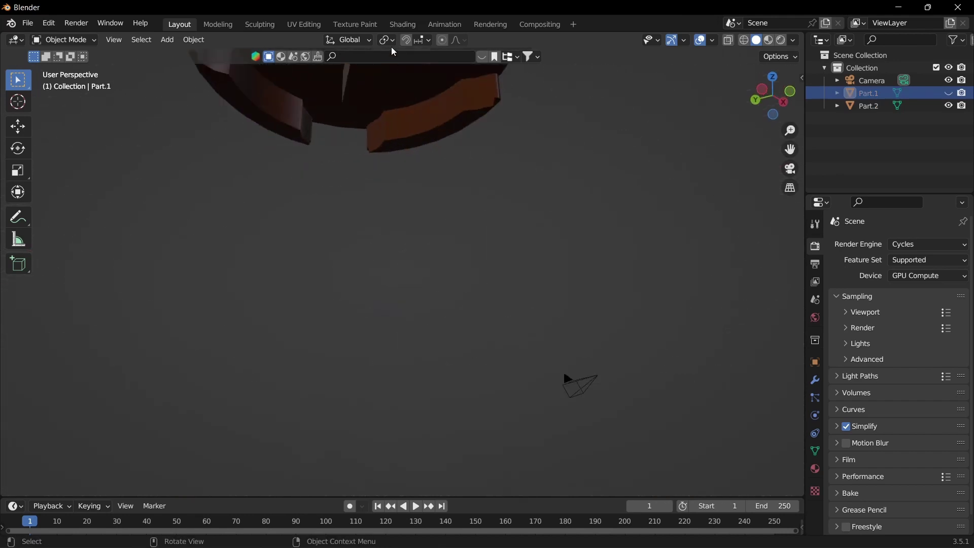
{"action": "left_click", "coordinate": [351, 88]}
{"action": "middle_click_drag", "start_coordinate": [352, 87], "coordinate": [368, 218]}
{"action": "key", "text": "Tab"}
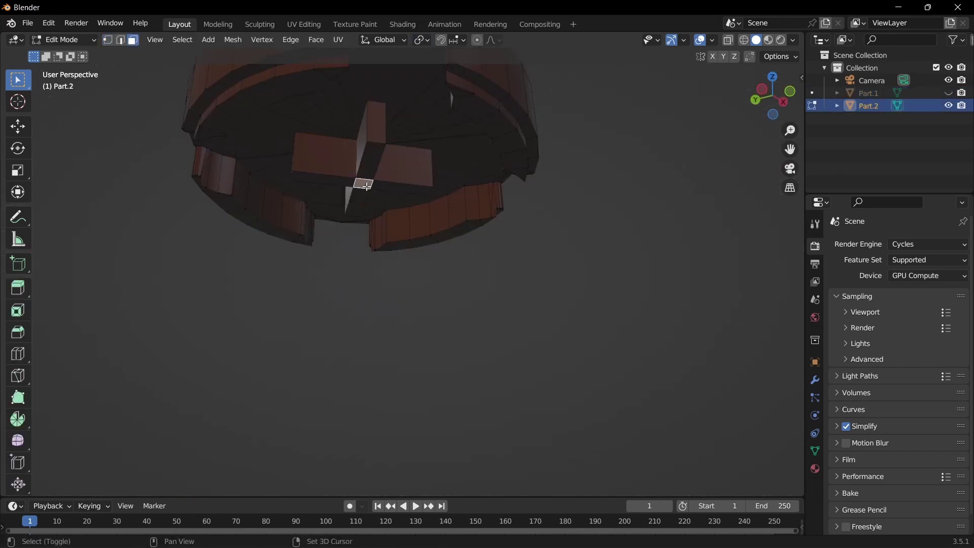
{"action": "key", "text": "shift+s"}
{"action": "left_click", "coordinate": [368, 263]}
{"action": "key", "text": "shift+s"}
{"action": "left_click", "coordinate": [359, 335]}
{"action": "key", "text": "Tab"}
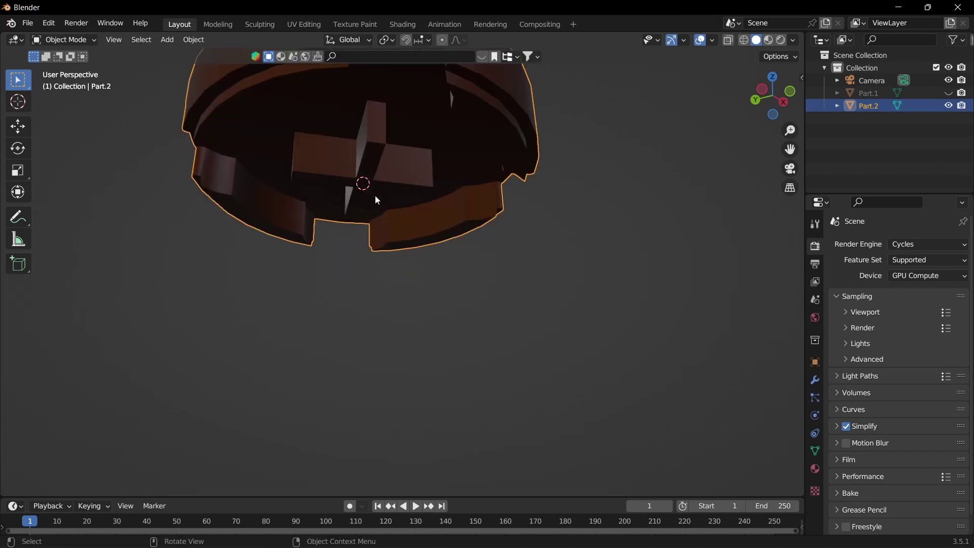
Set the origin of Part.2 to the 3D cursor and unhide Part.1.
{"action": "key", "text": "q"}
{"action": "left_click", "coordinate": [375, 179]}
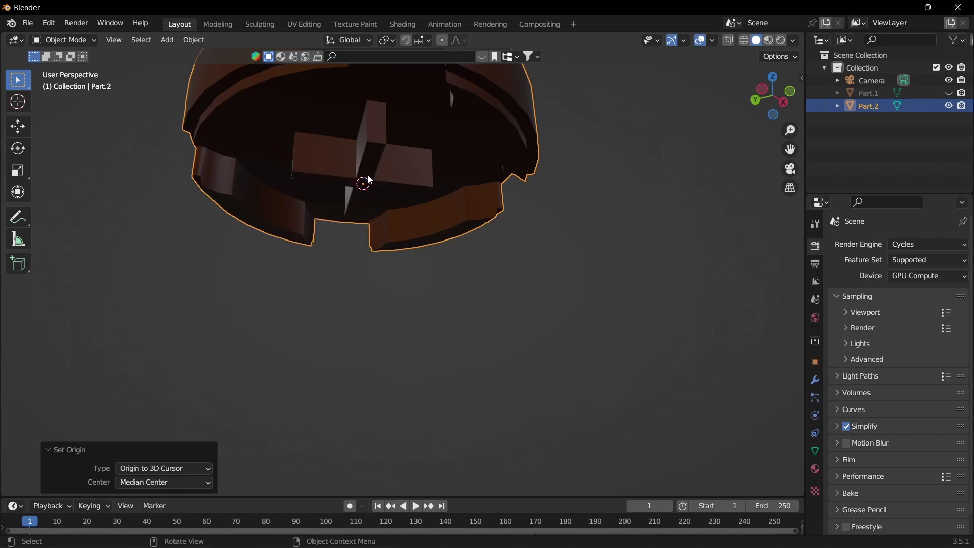
{"action": "middle_click_drag", "start_coordinate": [359, 178], "coordinate": [409, 282]}
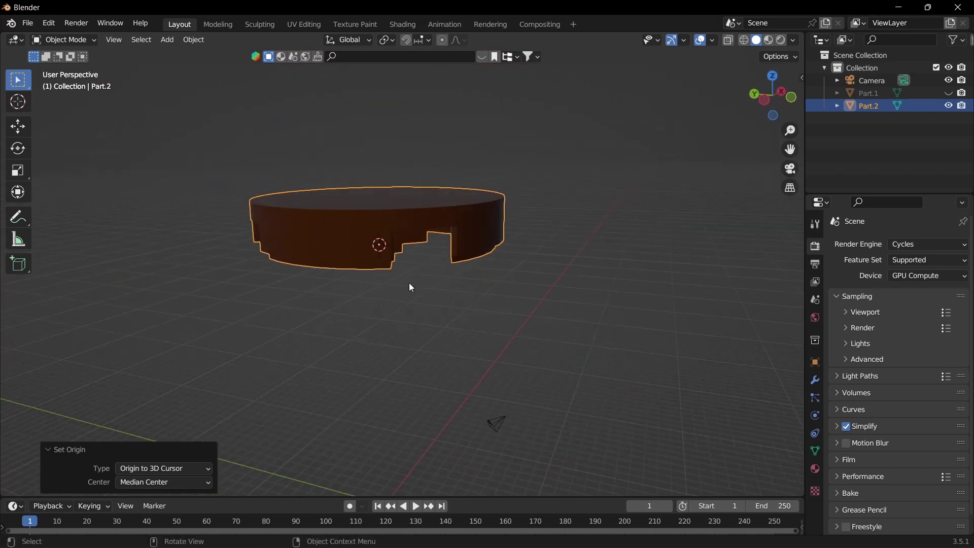
{"action": "scroll", "coordinate": [402, 279], "scroll_direction": "down", "scroll_amount": 4}
{"action": "key", "text": "alt+h"}
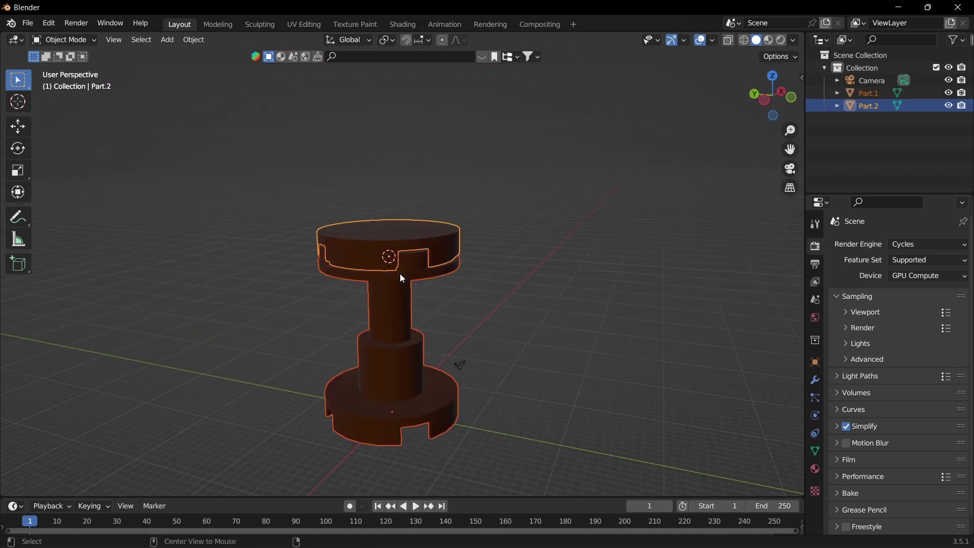
Delete the camera and reset the 3D cursor to the world origin.
{"action": "left_click", "coordinate": [464, 366]}
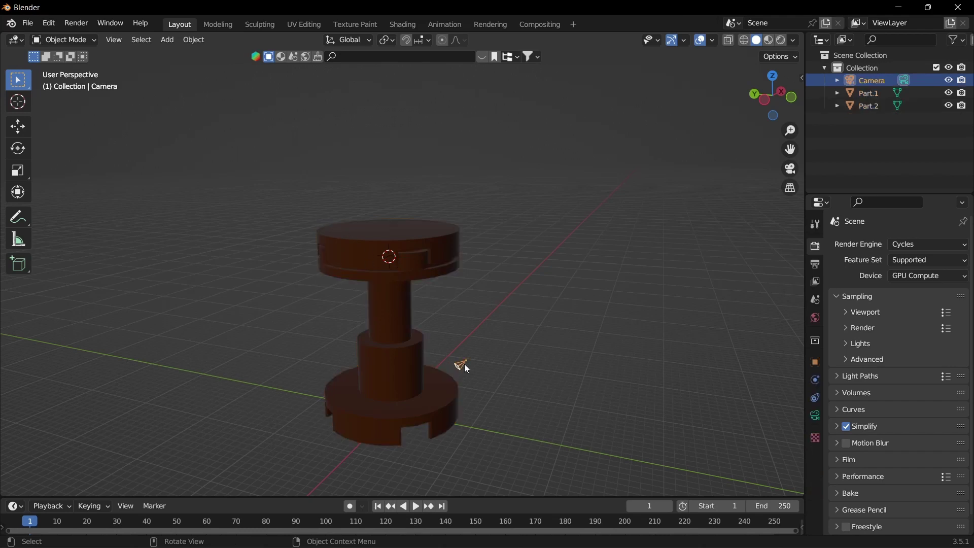
{"action": "key", "text": "Delete"}
{"action": "key", "text": "a"}
{"action": "key", "text": "shift+s"}
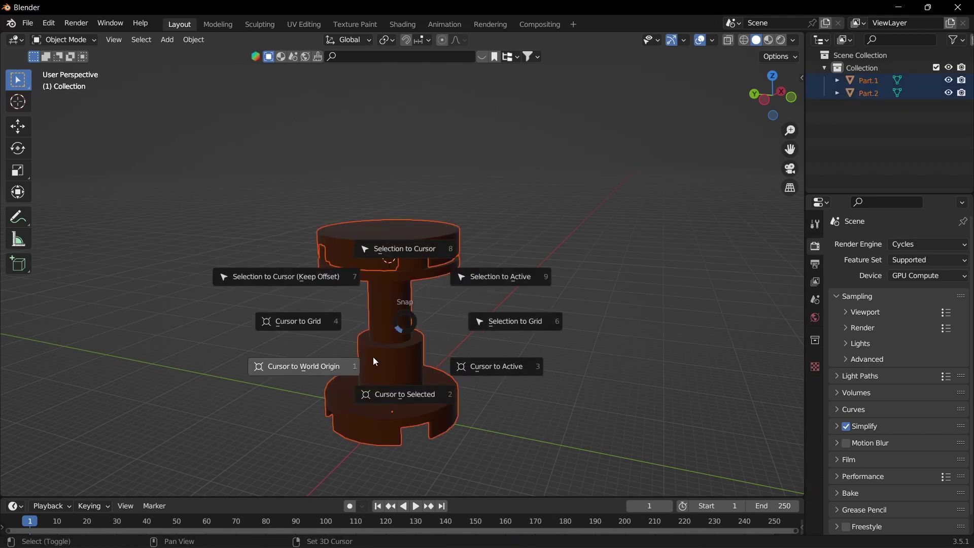
{"action": "left_click", "coordinate": [325, 364]}
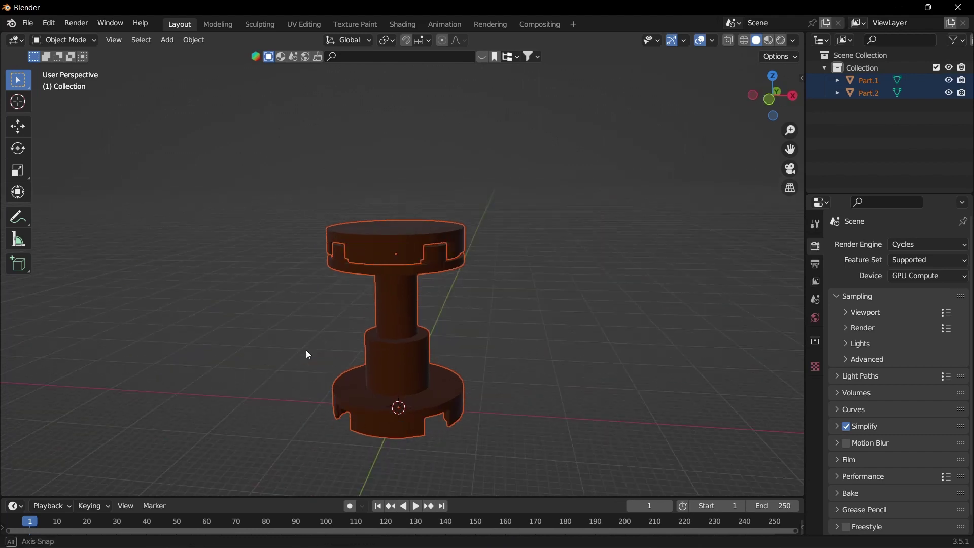
Snap both stool parts to the 3D cursor at the world origin.
{"action": "middle_click_drag", "start_coordinate": [306, 352], "coordinate": [437, 342]}
{"action": "key", "text": "shift+s"}
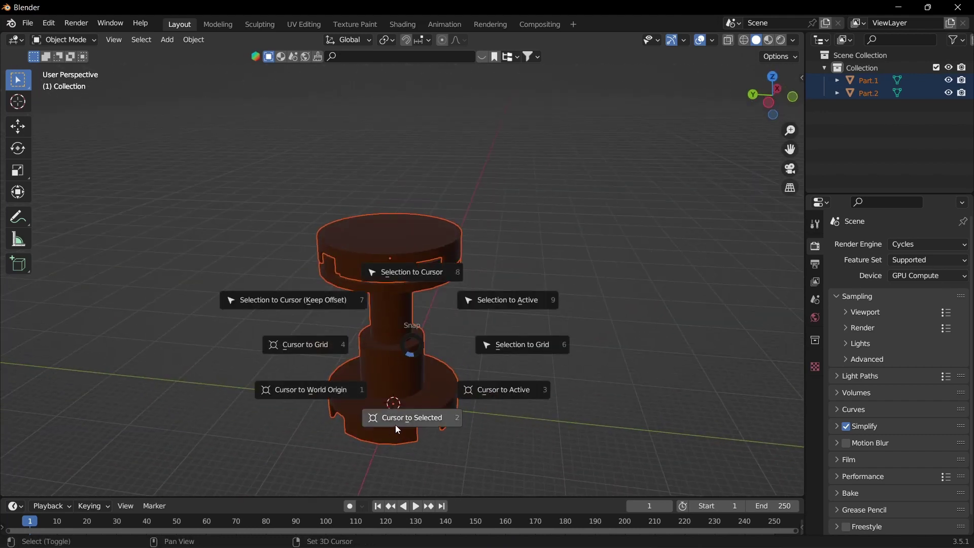
{"action": "left_click", "coordinate": [307, 406]}
{"action": "key", "text": "shift+s"}
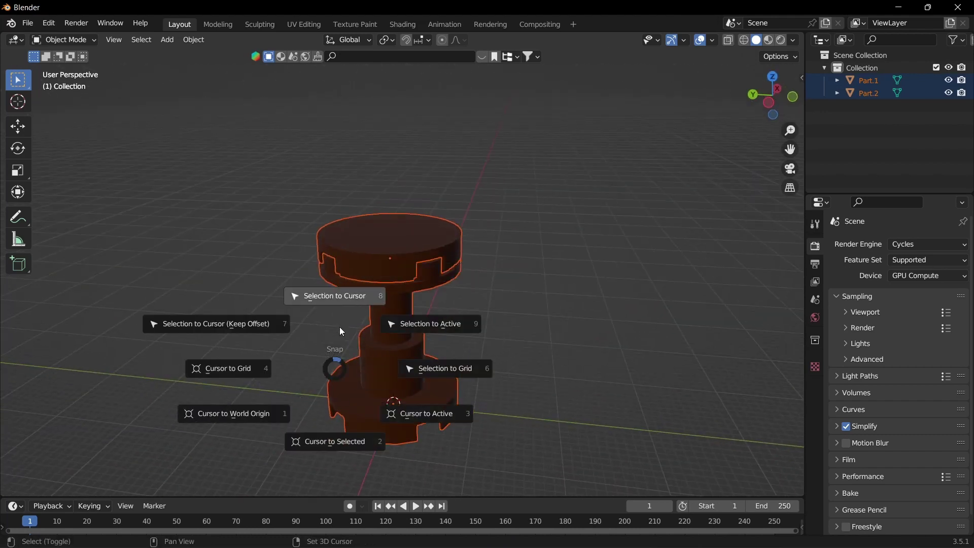
{"action": "left_click", "coordinate": [335, 305]}
{"action": "left_click", "coordinate": [322, 303]}
{"action": "middle_click_drag", "start_coordinate": [579, 355], "coordinate": [453, 382]}
Select both stool parts, start an FBX export and choose the Downloads folder as its destination.
{"action": "key", "text": "a"}
{"action": "key", "text": "q"}
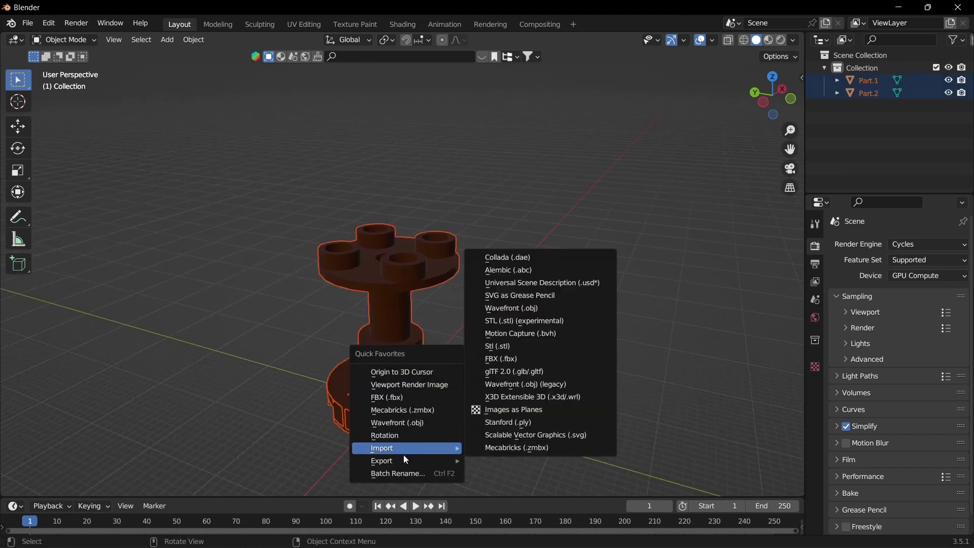
{"action": "mouse_move", "coordinate": [409, 449]}
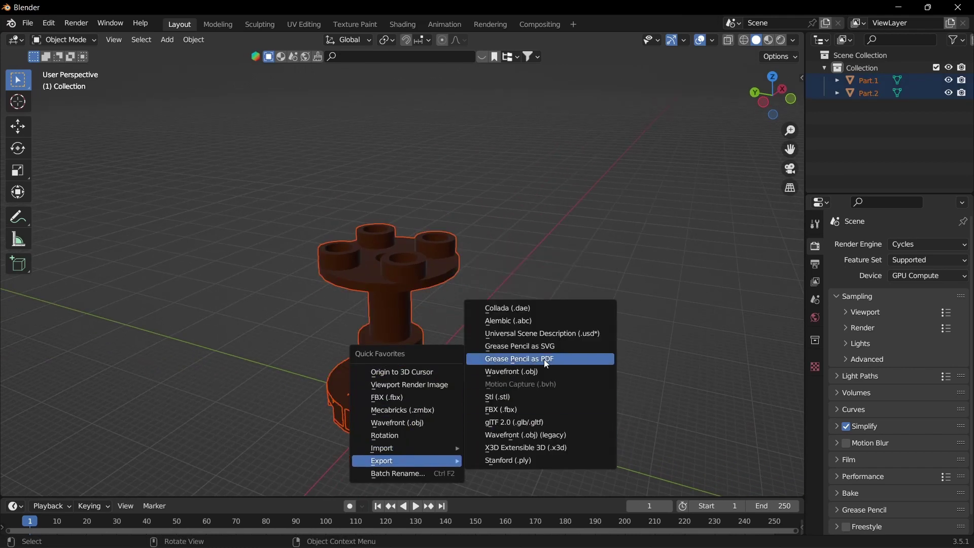
{"action": "left_click", "coordinate": [524, 408]}
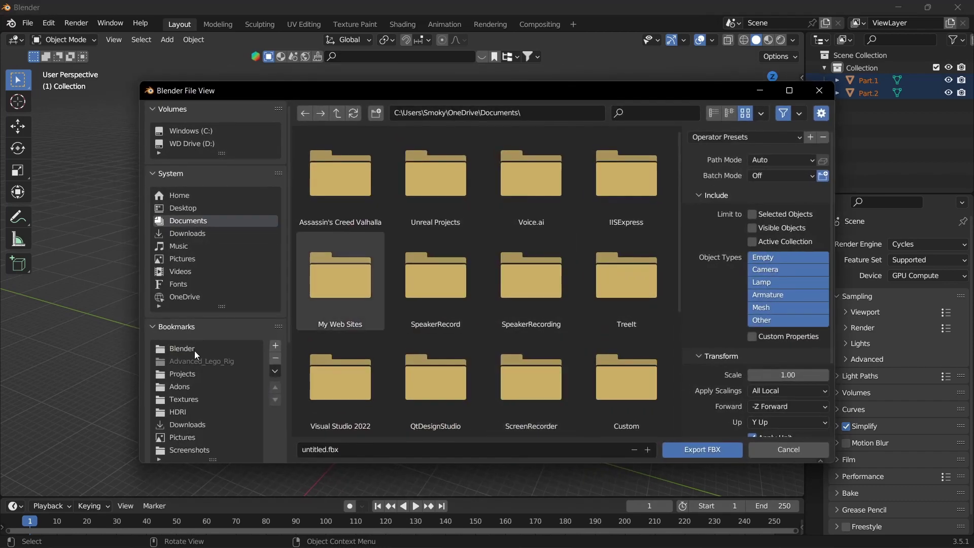
{"action": "left_click", "coordinate": [186, 425]}
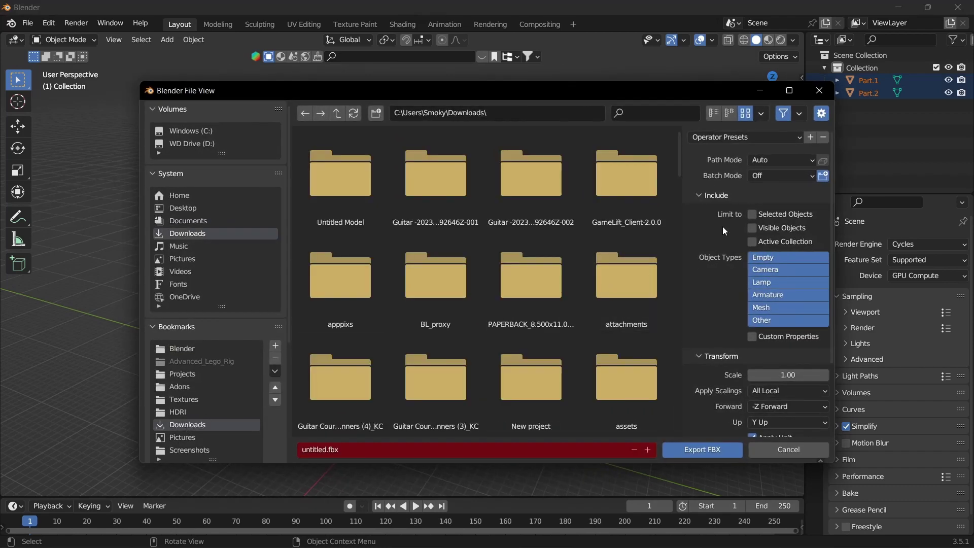
Load the Mesh operator preset for the FBX export and replace it with the LegoToUE preset.
{"action": "left_click", "coordinate": [730, 137]}
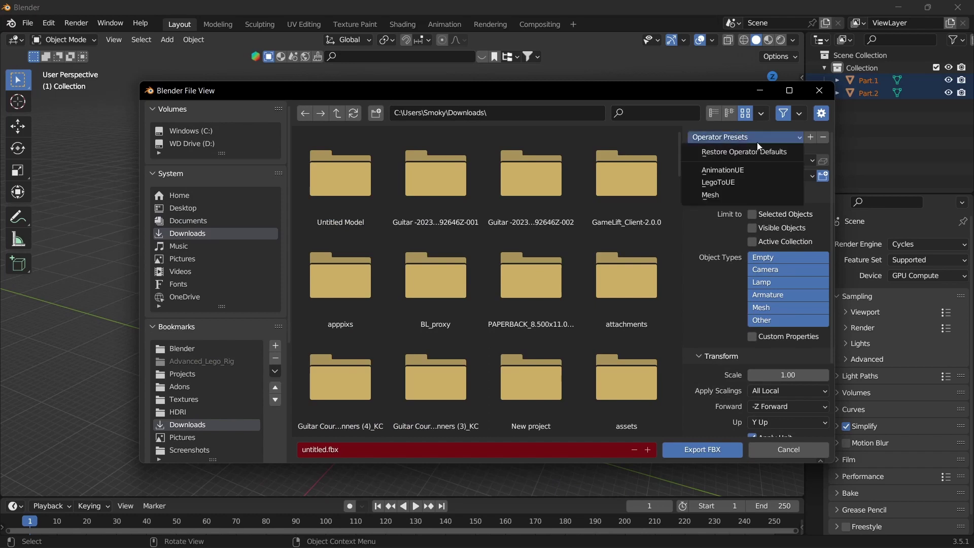
{"action": "left_click", "coordinate": [717, 195]}
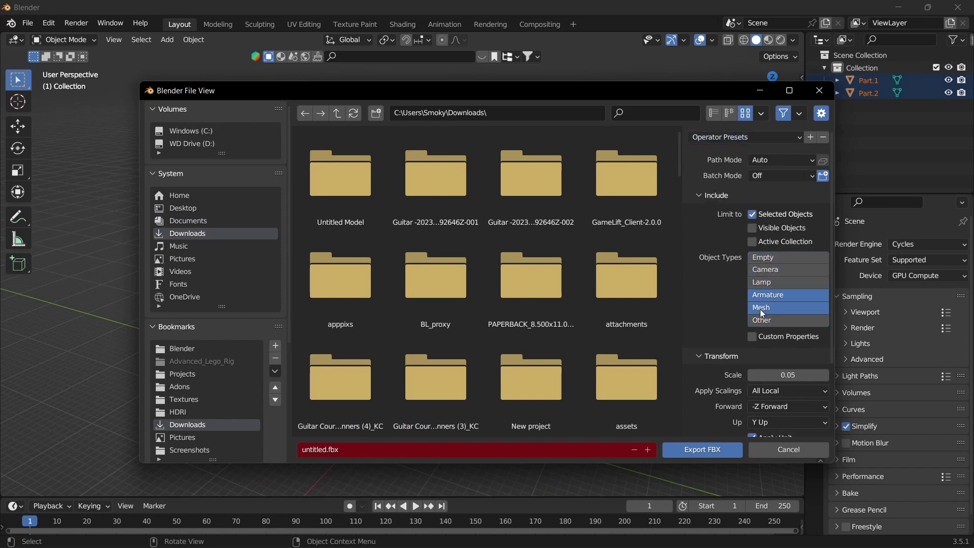
{"action": "left_click", "coordinate": [743, 138]}
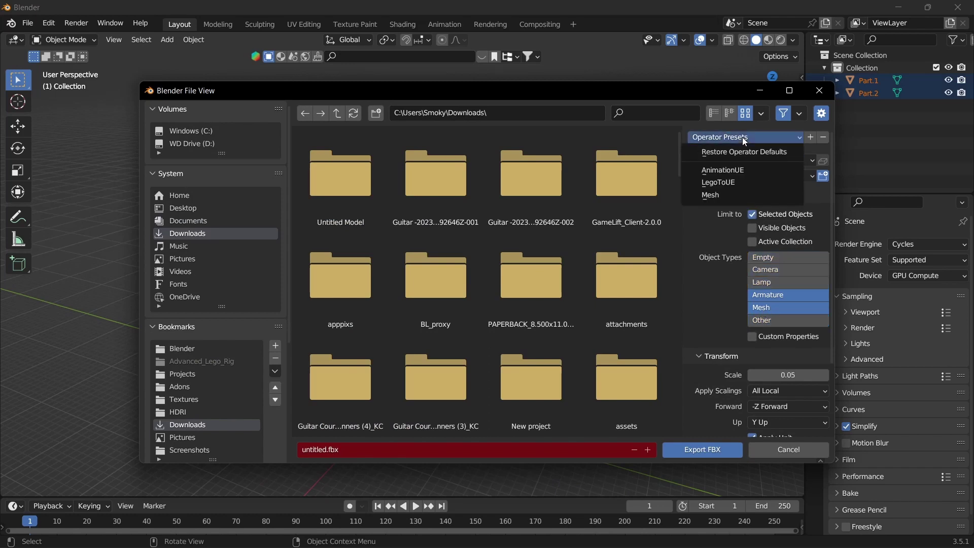
{"action": "left_click", "coordinate": [727, 183]}
Examine the preset's Transform and Geometry export settings and the dialog for saving them as a new operator preset.
{"action": "scroll", "coordinate": [755, 320], "scroll_direction": "down", "scroll_amount": 4}
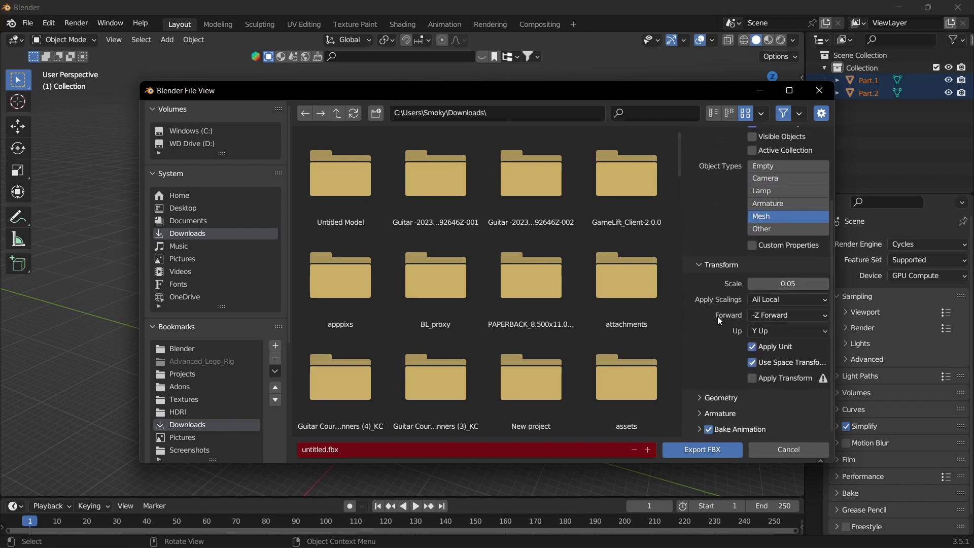
{"action": "left_click", "coordinate": [727, 400]}
{"action": "scroll", "coordinate": [726, 361], "scroll_direction": "down", "scroll_amount": 4}
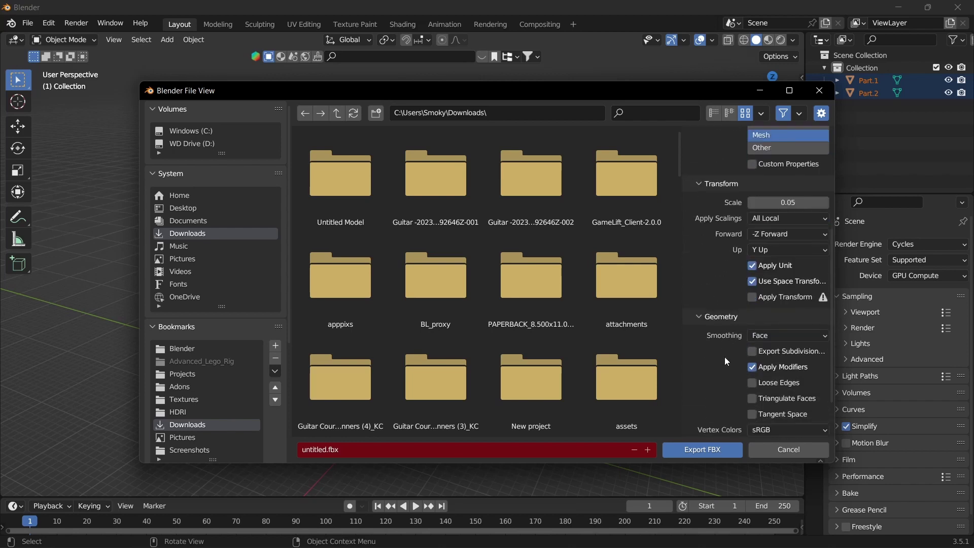
{"action": "scroll", "coordinate": [751, 349], "scroll_direction": "up", "scroll_amount": 8}
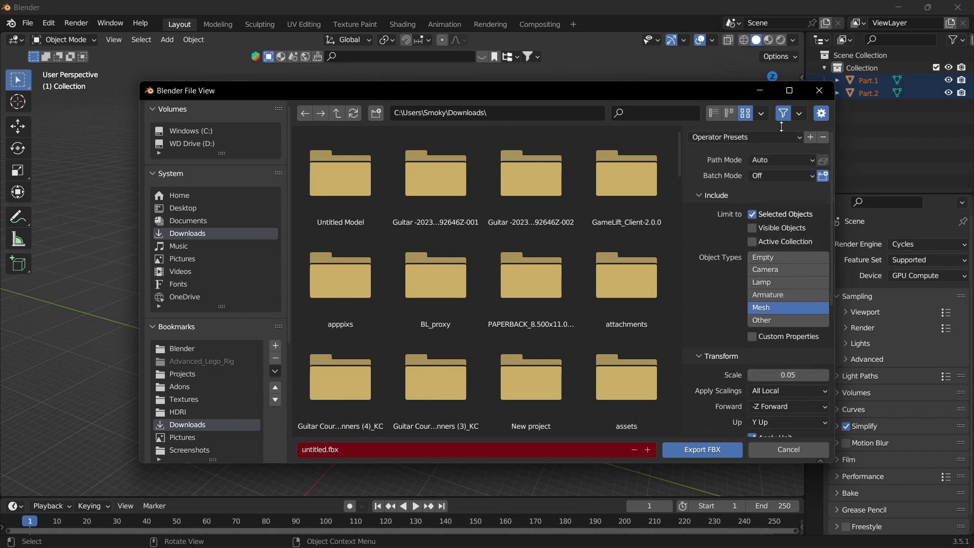
{"action": "left_click", "coordinate": [811, 137]}
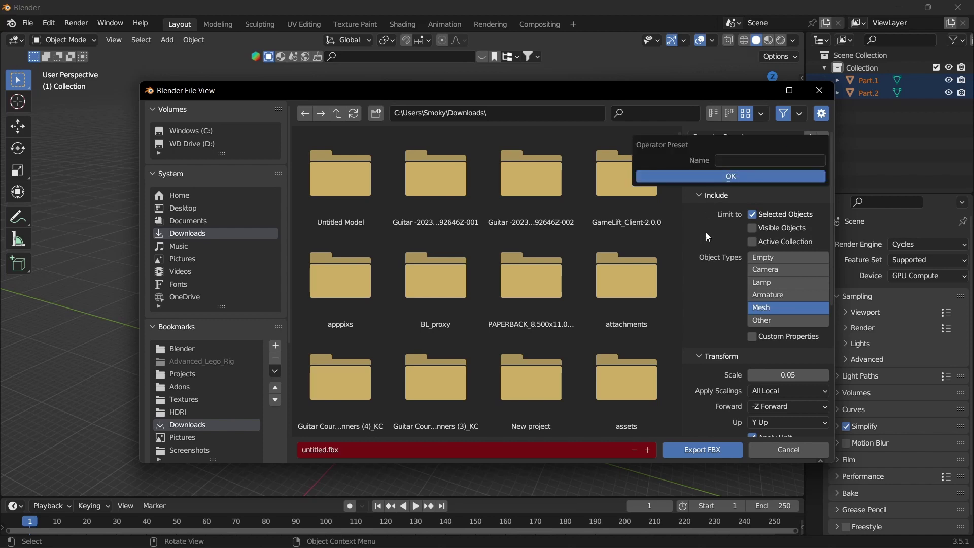
{"action": "left_click", "coordinate": [730, 177]}
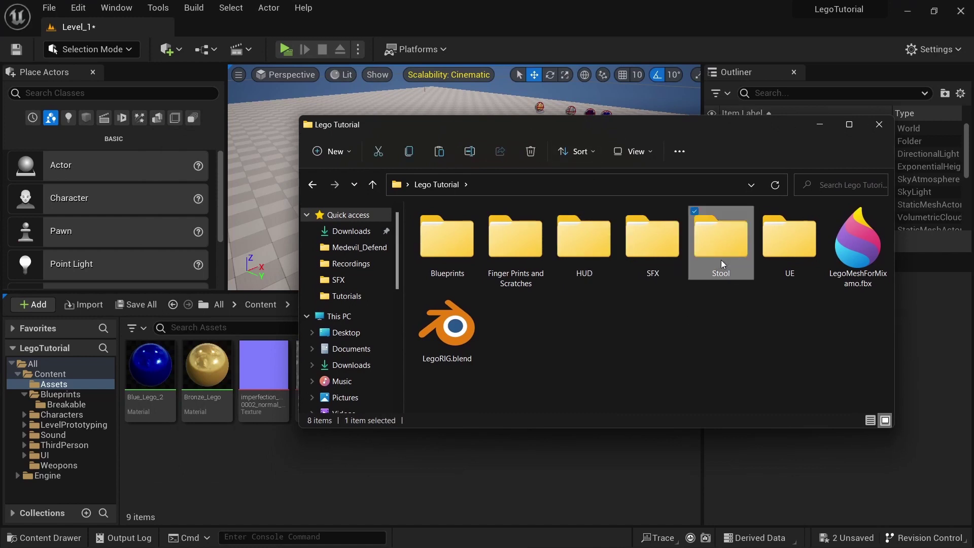
In File Explorer, open the Stool folder and bring Stool.fbx into Unreal Engine's Assets folder for import.
{"action": "double_click", "coordinate": [720, 258]}
{"action": "left_click", "coordinate": [453, 239]}
{"action": "left_click", "coordinate": [517, 252]}
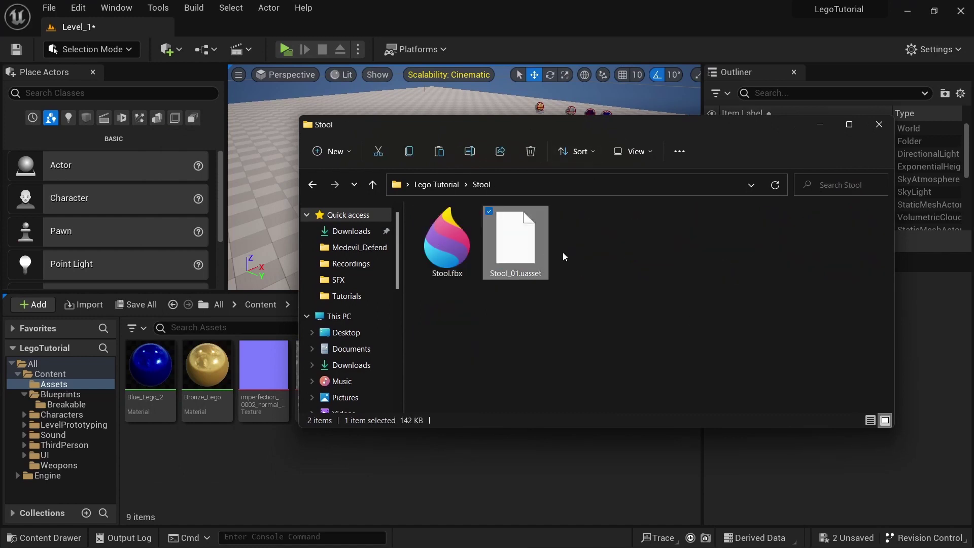
{"action": "left_click", "coordinate": [573, 257]}
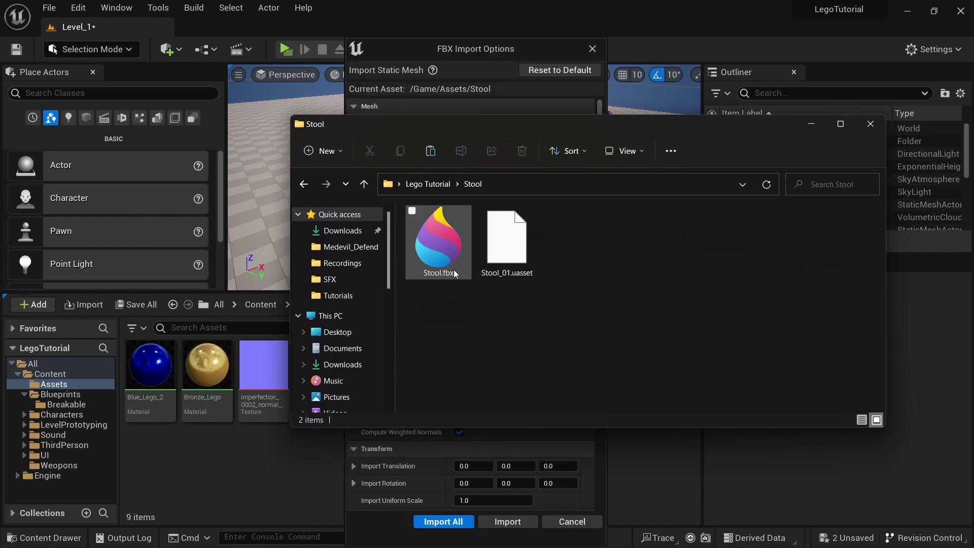
{"action": "left_click_drag", "start_coordinate": [454, 269], "coordinate": [450, 267]}
{"action": "left_click", "coordinate": [604, 296]}
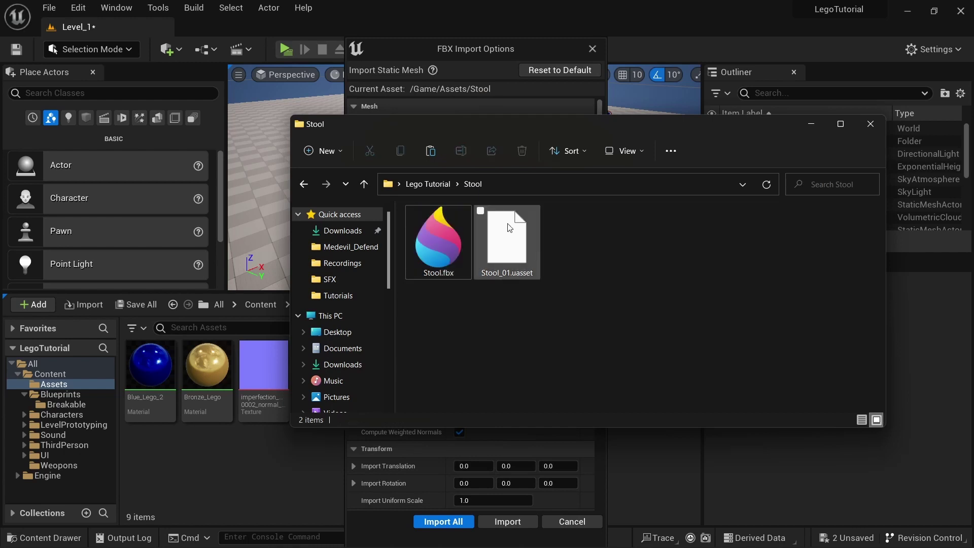
Review the FBX import options, keeping separate meshes and new materials, and import all of Stool.fbx.
{"action": "left_click", "coordinate": [505, 48]}
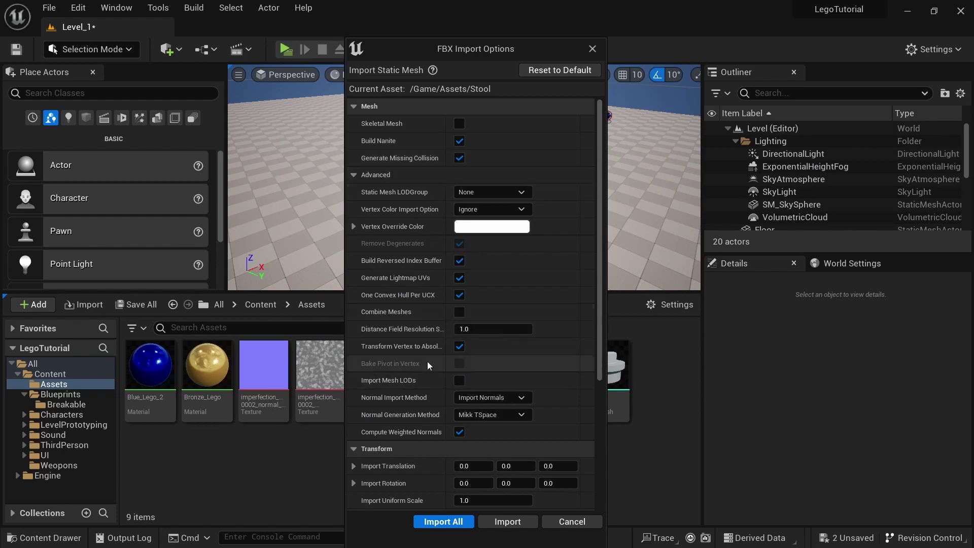
{"action": "scroll", "coordinate": [444, 406], "scroll_direction": "down", "scroll_amount": 3}
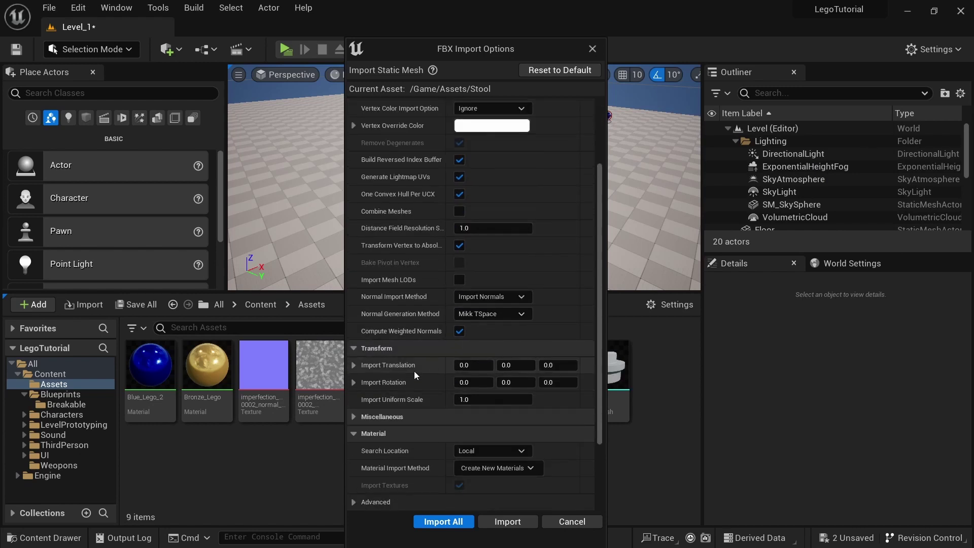
{"action": "scroll", "coordinate": [421, 449], "scroll_direction": "down", "scroll_amount": 3}
{"action": "left_click", "coordinate": [442, 521]}
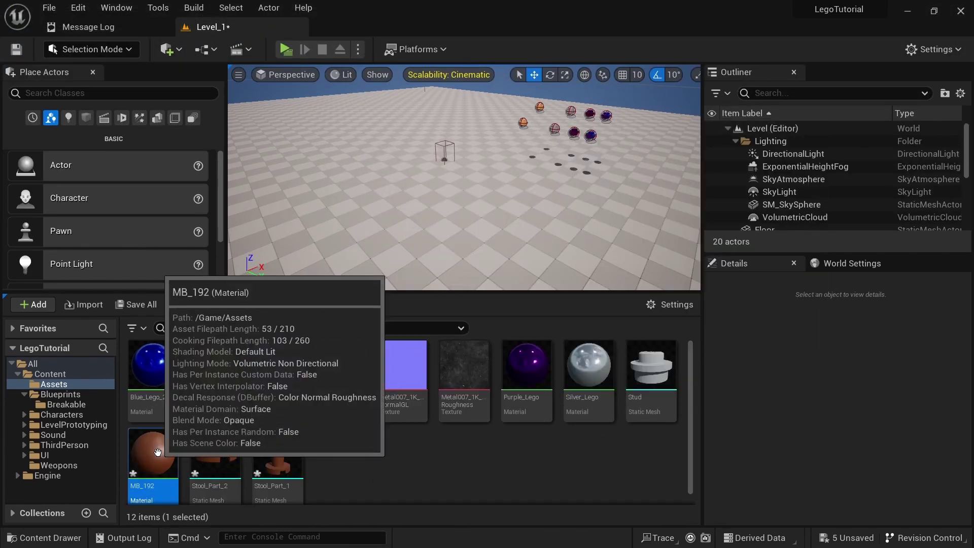
Open the MB_192 and Blue_Lego_2 materials and copy the nodes feeding Blue_Lego_2's output.
{"action": "double_click", "coordinate": [167, 448]}
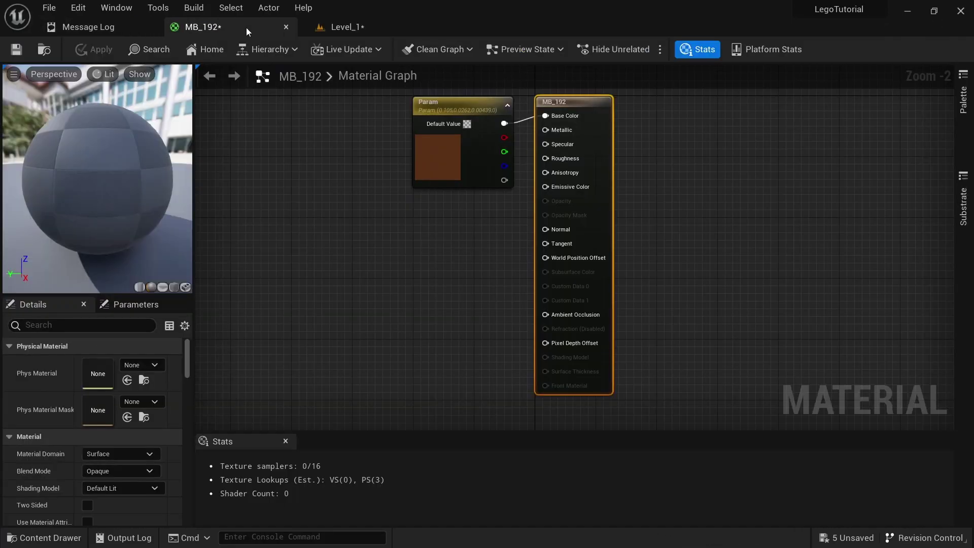
{"action": "left_click", "coordinate": [151, 28]}
{"action": "left_click", "coordinate": [329, 27]}
{"action": "double_click", "coordinate": [152, 368]}
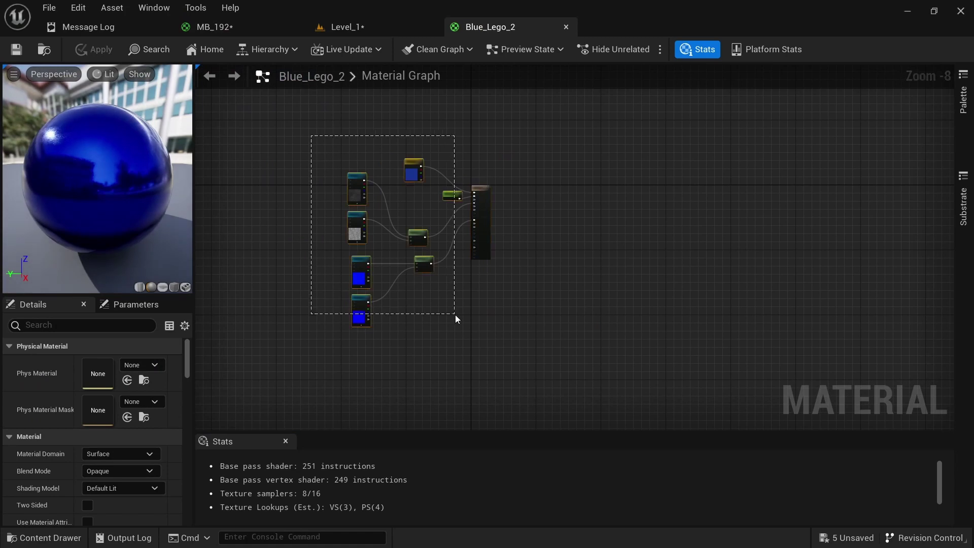
{"action": "left_click_drag", "start_coordinate": [434, 342], "coordinate": [431, 346]}
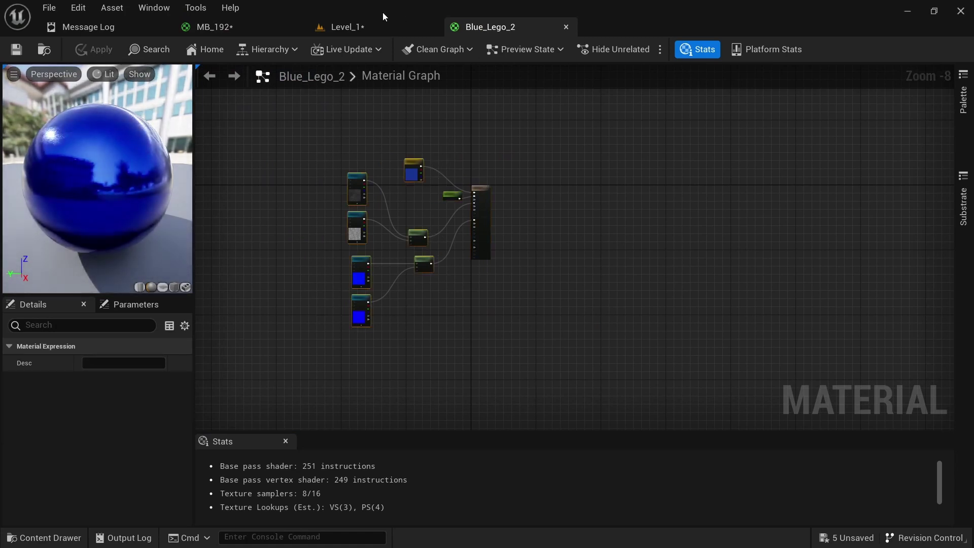
Rename the MB_192 material in the Assets folder to Brown_Lego.
{"action": "left_click", "coordinate": [378, 26]}
{"action": "left_click", "coordinate": [405, 391]}
{"action": "left_click", "coordinate": [404, 391]}
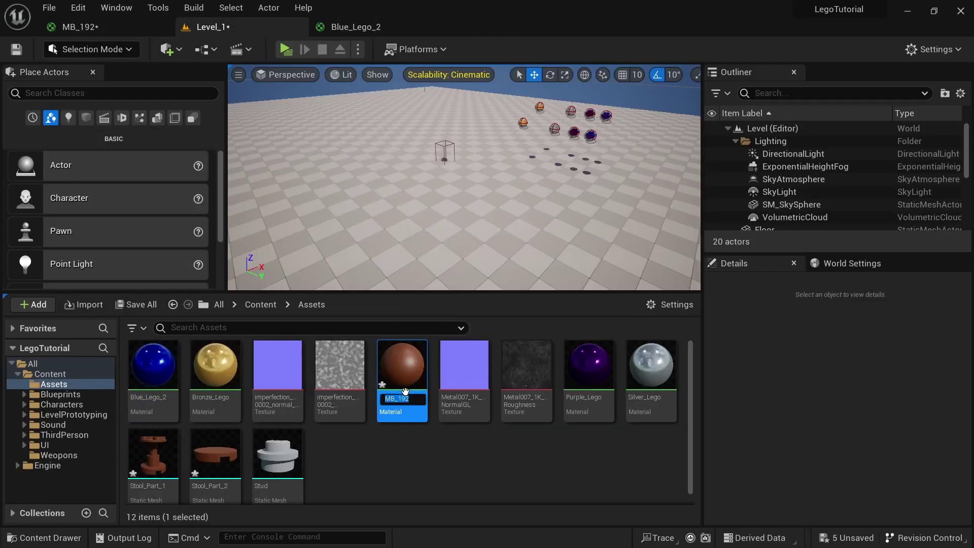
{"action": "type", "text": "Bro"}
{"action": "type", "text": "wn"}
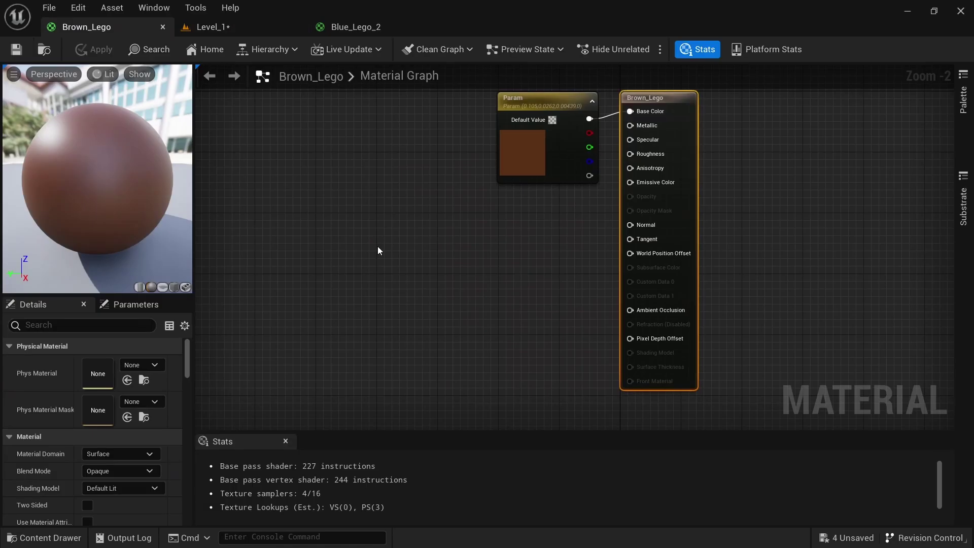
Paste the copied nodes into Brown_Lego and connect the two Lerp outputs to Roughness and Normal.
{"action": "left_click", "coordinate": [377, 246]}
{"action": "key", "text": "ctrl+v"}
{"action": "right_click_drag", "start_coordinate": [422, 226], "coordinate": [406, 279]}
{"action": "left_click_drag", "start_coordinate": [509, 319], "coordinate": [616, 207]}
{"action": "right_click_drag", "start_coordinate": [502, 349], "coordinate": [488, 313]}
{"action": "left_click_drag", "start_coordinate": [452, 331], "coordinate": [597, 246]}
Delete the unconnected Param color node from the Brown_Lego graph.
{"action": "right_click_drag", "start_coordinate": [458, 217], "coordinate": [478, 226]}
{"action": "left_click", "coordinate": [458, 141]}
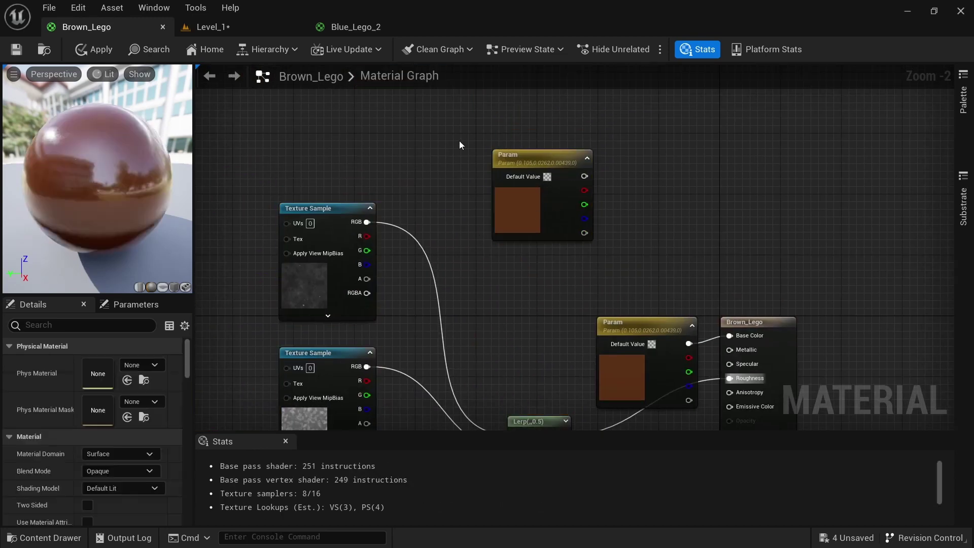
{"action": "left_click", "coordinate": [546, 213]}
{"action": "key", "text": "Delete"}
Add a Lerp node between the roughness Lerp and Brown_Lego's Roughness input, feeding the existing Lerp into A.
{"action": "right_click_drag", "start_coordinate": [444, 375], "coordinate": [314, 202]}
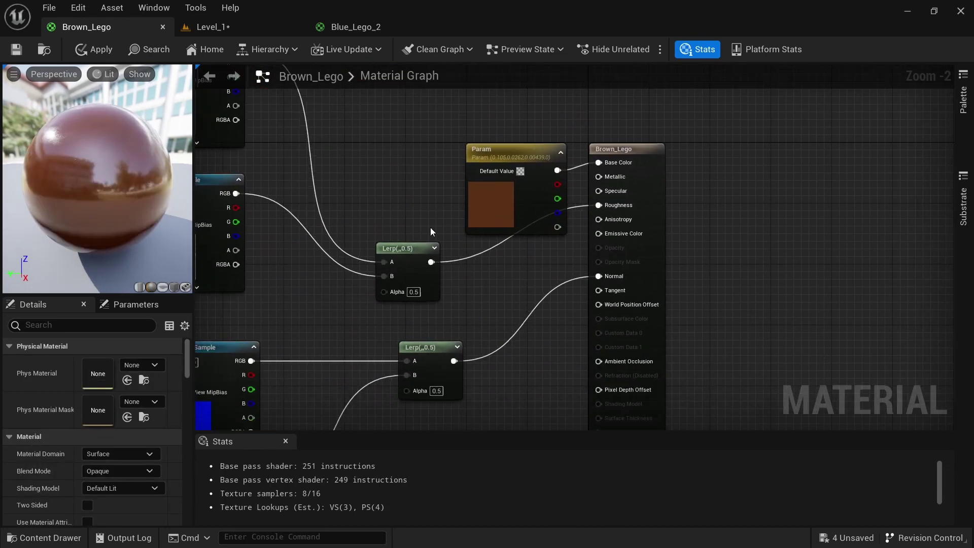
{"action": "left_click_drag", "start_coordinate": [416, 251], "coordinate": [355, 252]}
{"action": "key", "text": "l"}
{"action": "left_click", "coordinate": [456, 279]}
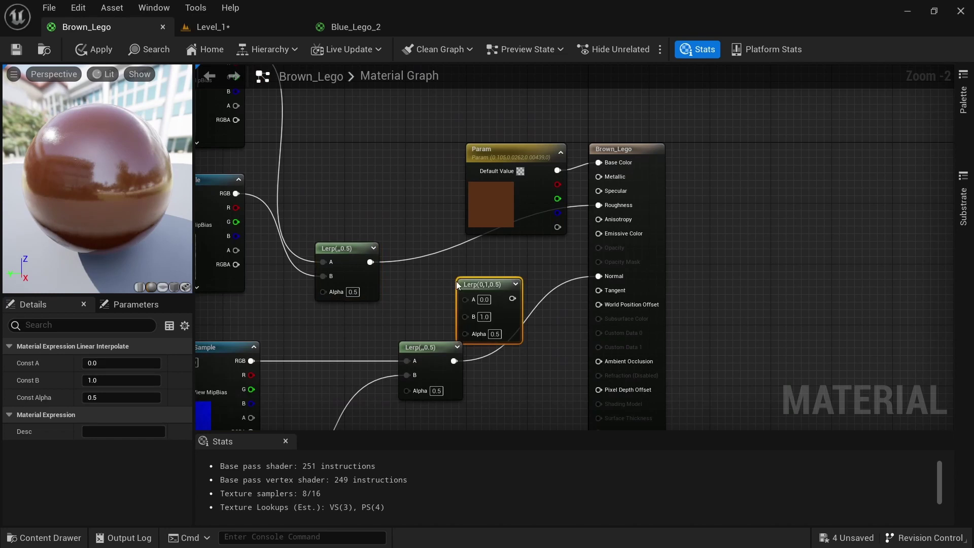
{"action": "left_click_drag", "start_coordinate": [491, 285], "coordinate": [598, 206]}
Set the B value of the new roughness Lerp to 0.5.
{"action": "right_click", "coordinate": [421, 280]}
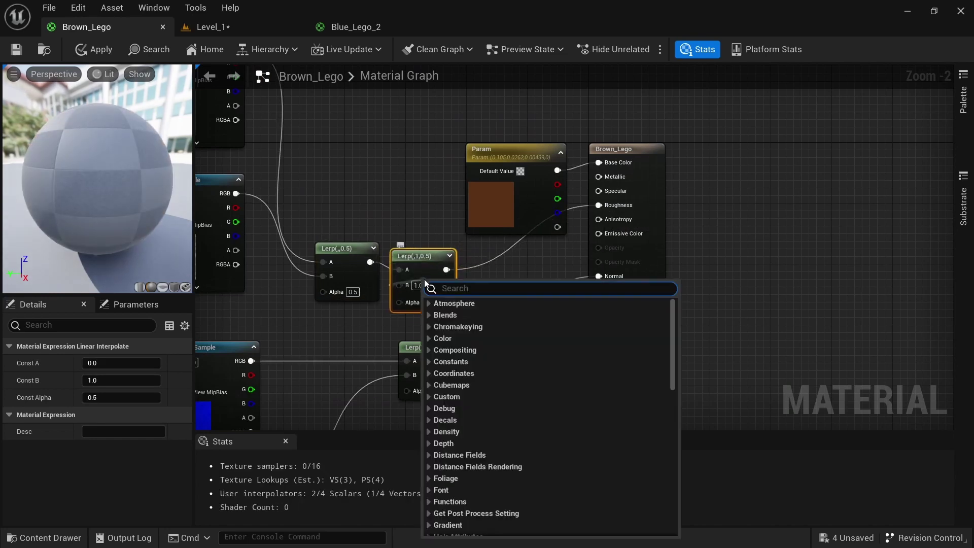
{"action": "left_click", "coordinate": [418, 285]}
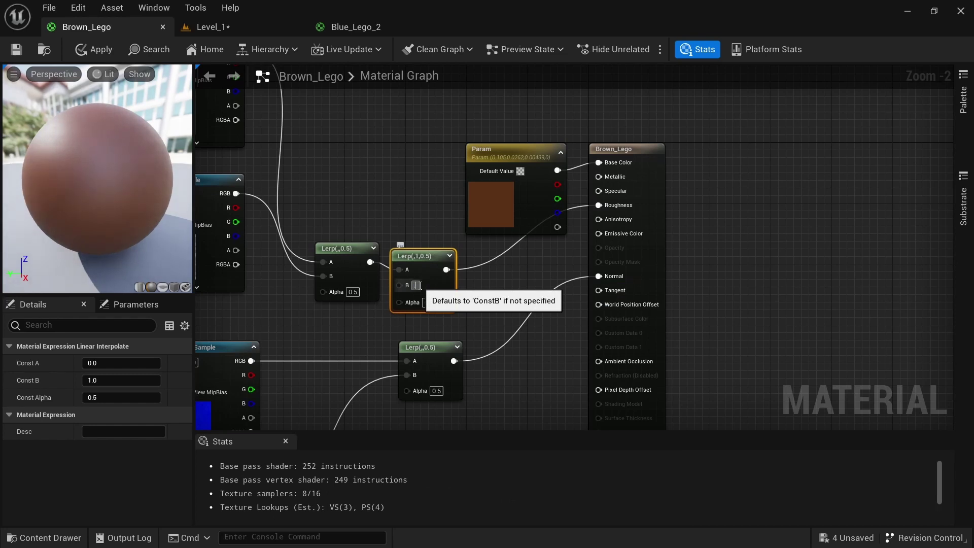
{"action": "type", "text": "0.5"}
{"action": "key", "text": "Return"}
{"action": "left_click", "coordinate": [360, 172]}
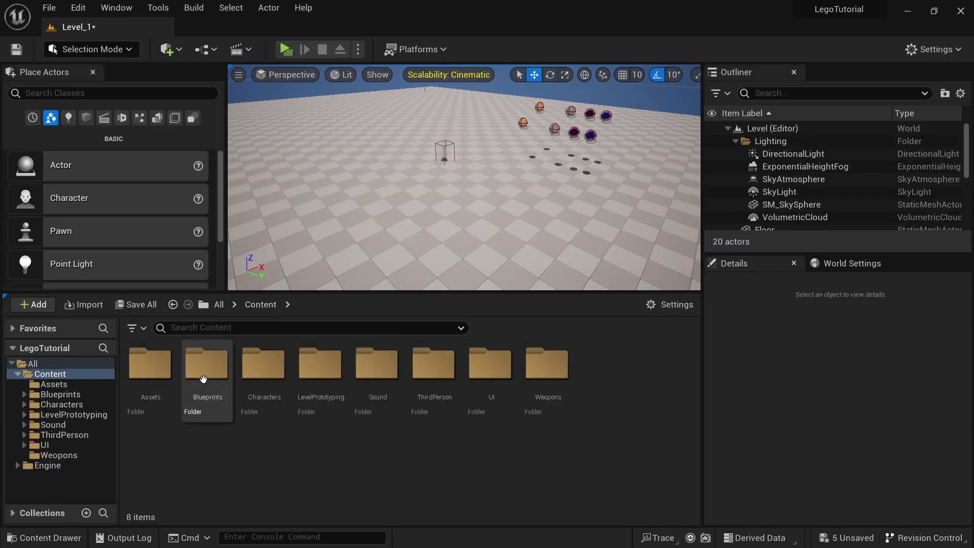
Open the Breakable folder inside Blueprints and force delete the Stool_01 blueprint.
{"action": "double_click", "coordinate": [205, 378]}
{"action": "double_click", "coordinate": [151, 366]}
{"action": "left_click", "coordinate": [150, 370]}
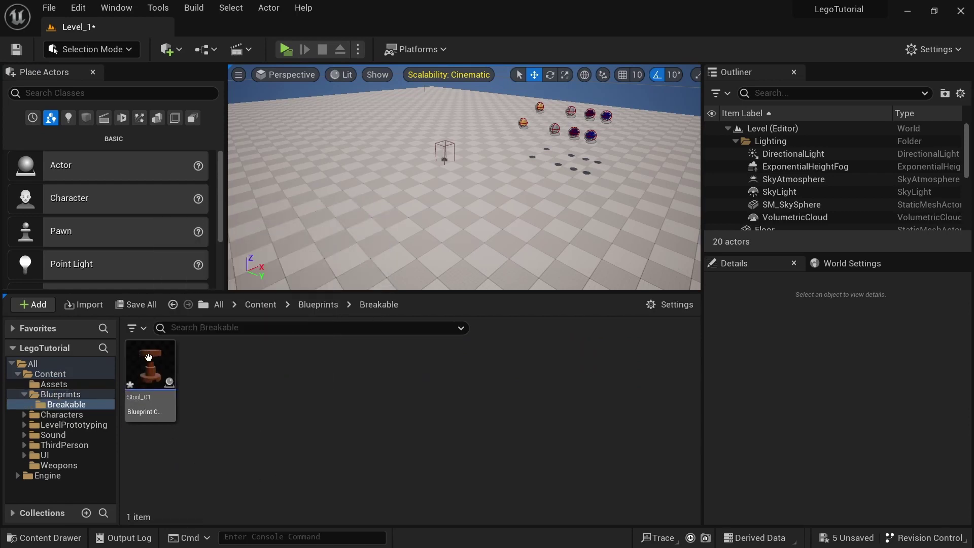
{"action": "key", "text": "Delete"}
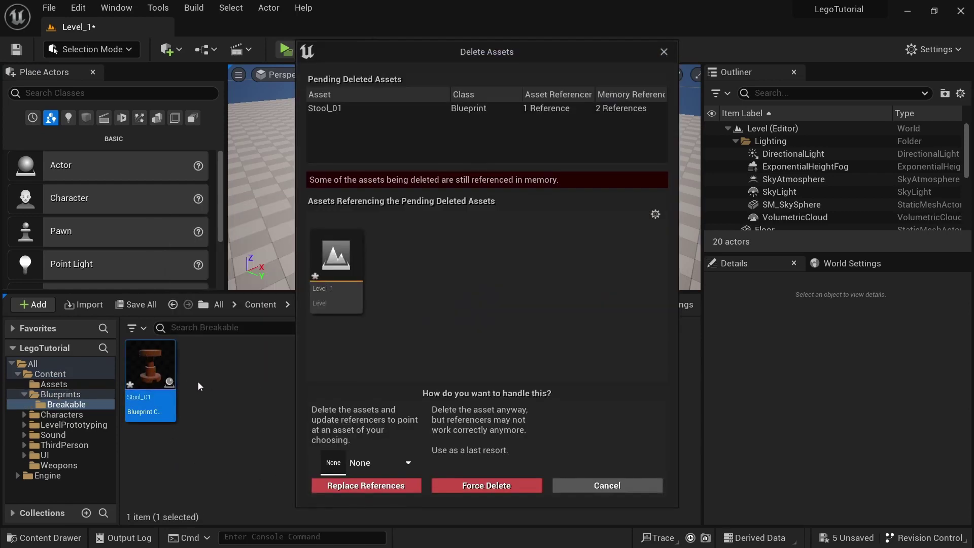
{"action": "left_click", "coordinate": [479, 493]}
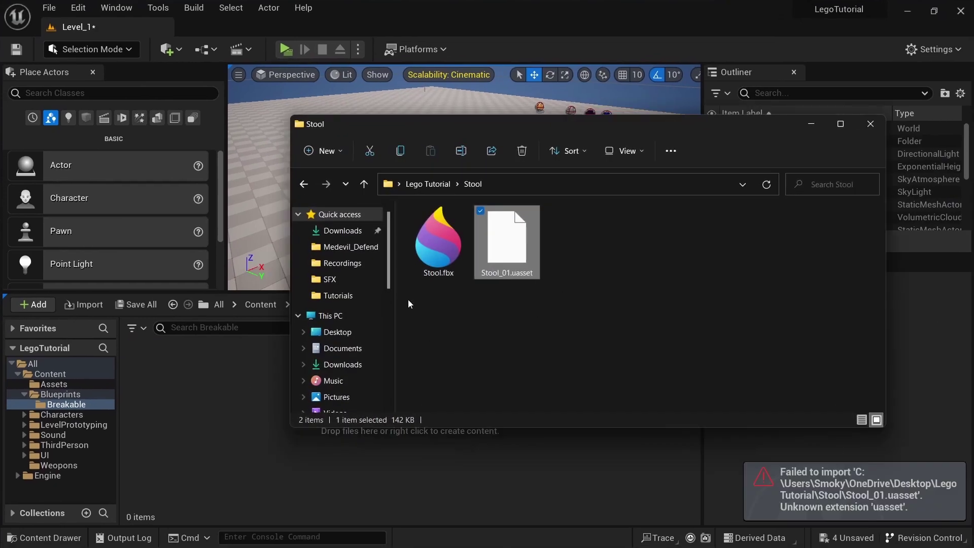
Go back to the Blueprints folder and show its Breakable folder in File Explorer.
{"action": "left_click", "coordinate": [197, 410]}
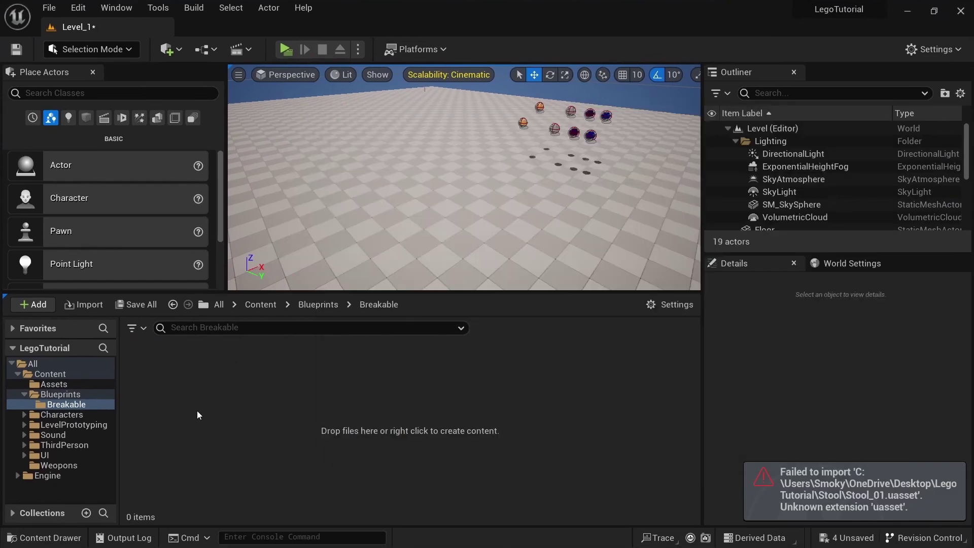
{"action": "left_click", "coordinate": [319, 305]}
{"action": "right_click", "coordinate": [151, 378]}
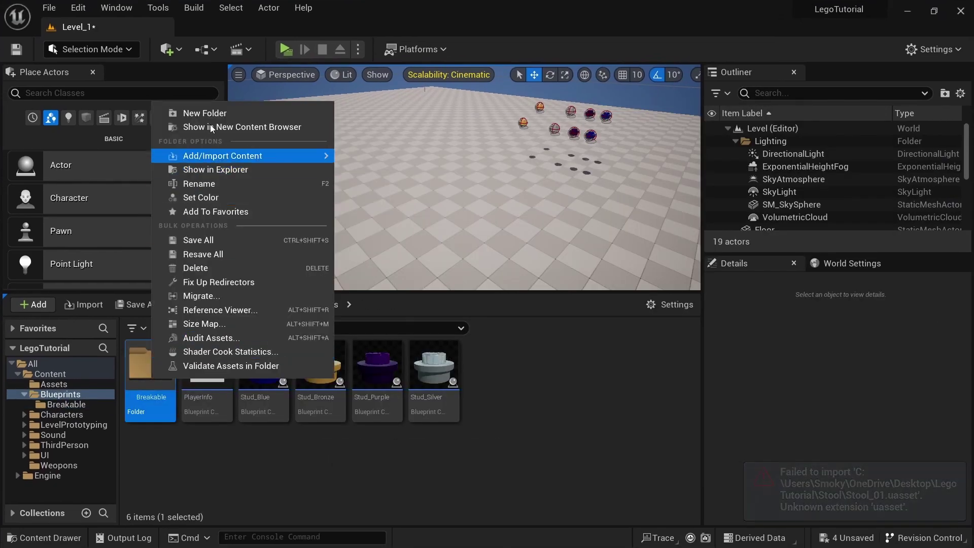
{"action": "left_click", "coordinate": [214, 170]}
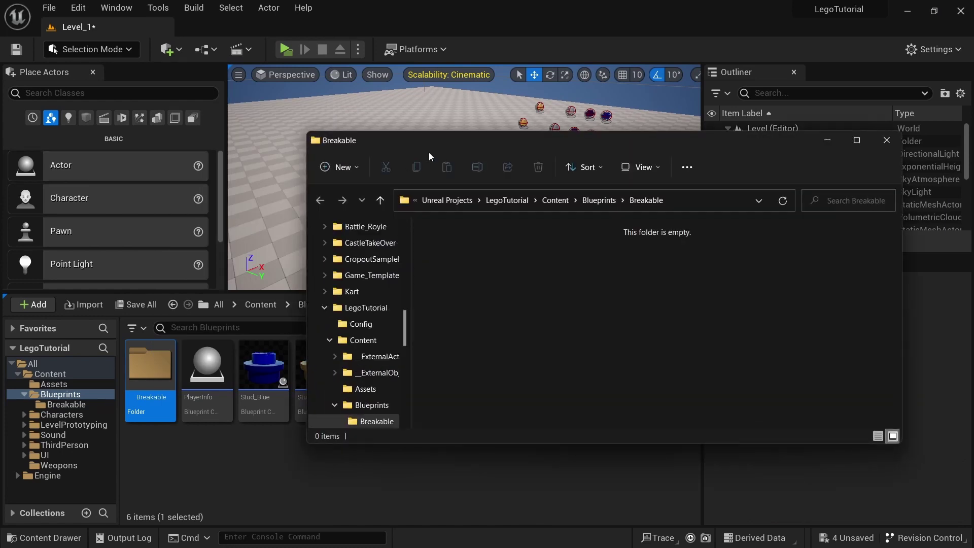
Place Stool_01.uasset from the downloaded Stool folder into the project's Blueprints/Breakable folder, and close the folder window.
{"action": "key", "text": "super+Left"}
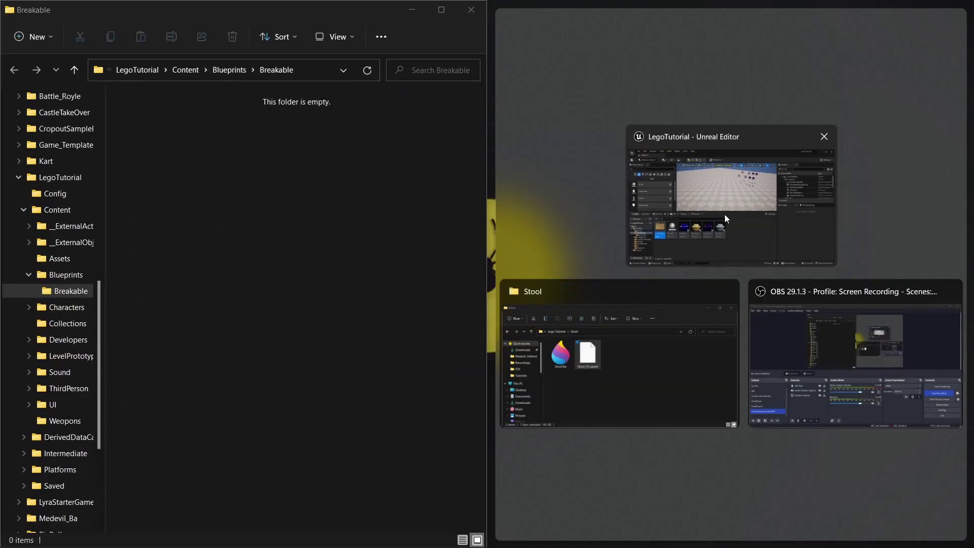
{"action": "left_click", "coordinate": [725, 214]}
{"action": "key", "text": "super+Tab"}
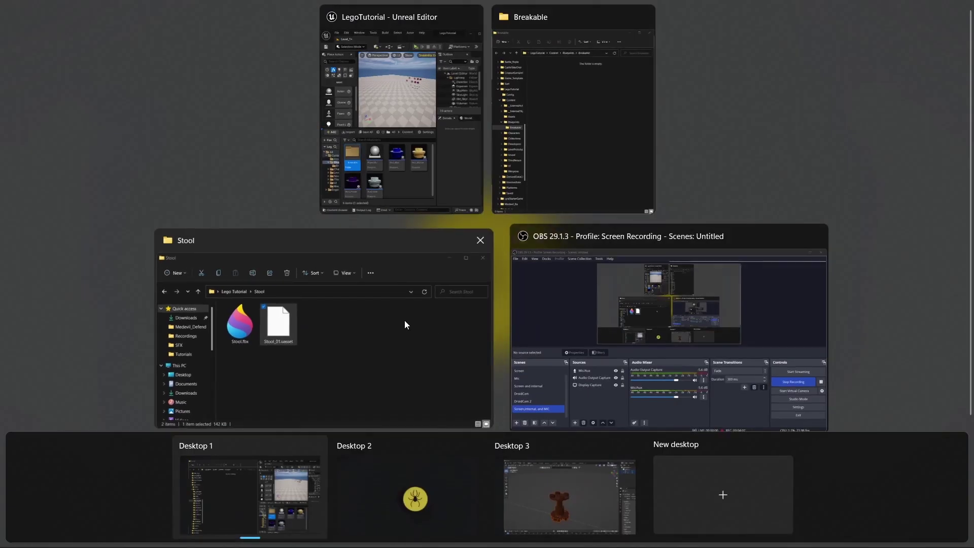
{"action": "left_click", "coordinate": [404, 321]}
{"action": "left_click_drag", "start_coordinate": [507, 239], "coordinate": [182, 261]}
{"action": "left_click", "coordinate": [472, 10]}
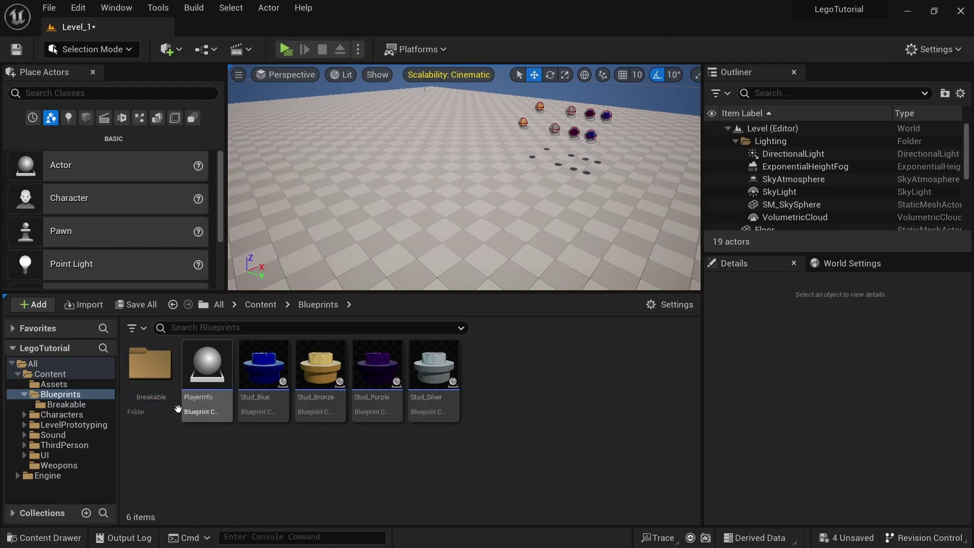
Open the Stool_01 blueprint from the Breakable folder, show its stool meshes in the viewport, and compile it.
{"action": "double_click", "coordinate": [152, 370]}
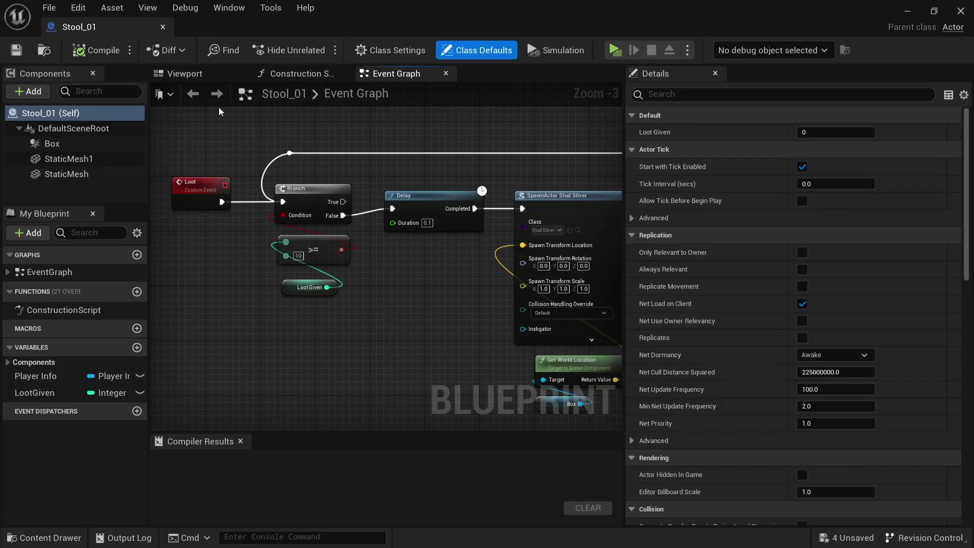
{"action": "left_click", "coordinate": [296, 74]}
{"action": "left_click", "coordinate": [200, 74]}
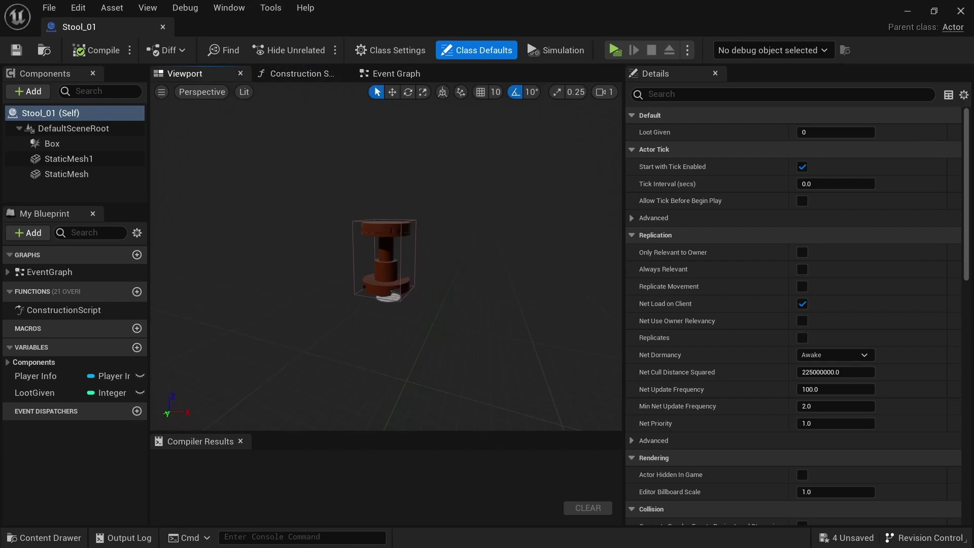
{"action": "left_click", "coordinate": [375, 232]}
{"action": "left_click", "coordinate": [381, 248]}
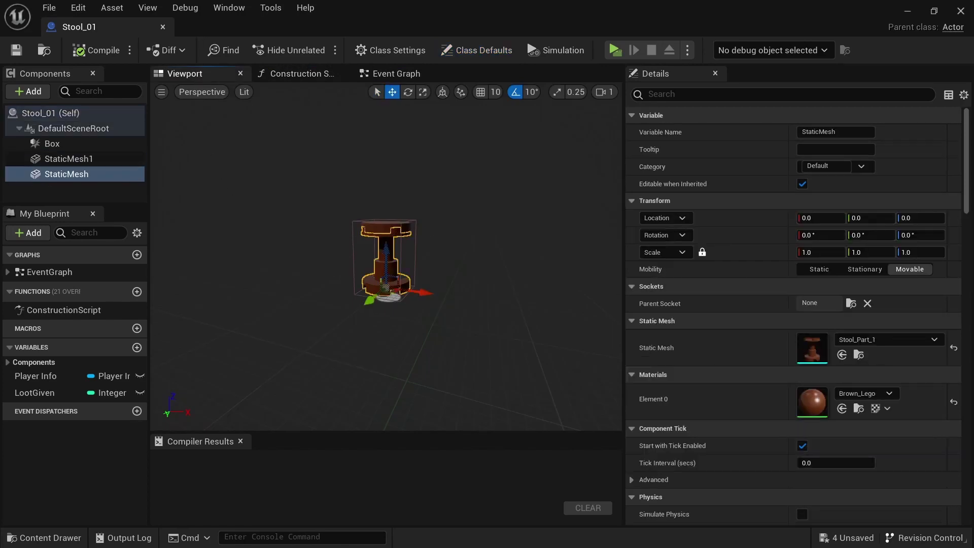
{"action": "left_click", "coordinate": [108, 49]}
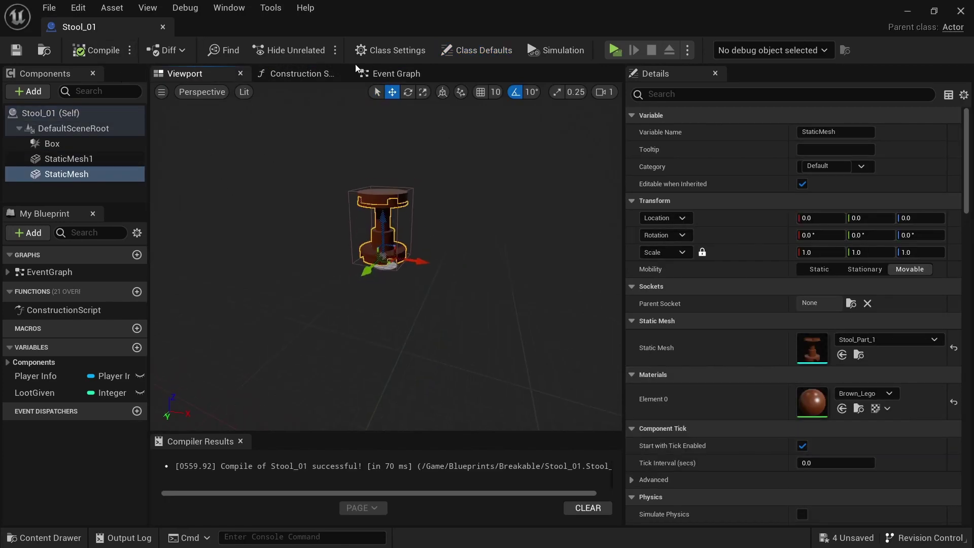
Examine the overall layout of Stool_01's Event Graph, from the Loot event to the Box overlap event.
{"action": "left_click", "coordinate": [388, 74]}
{"action": "right_click_drag", "start_coordinate": [250, 256], "coordinate": [337, 257]}
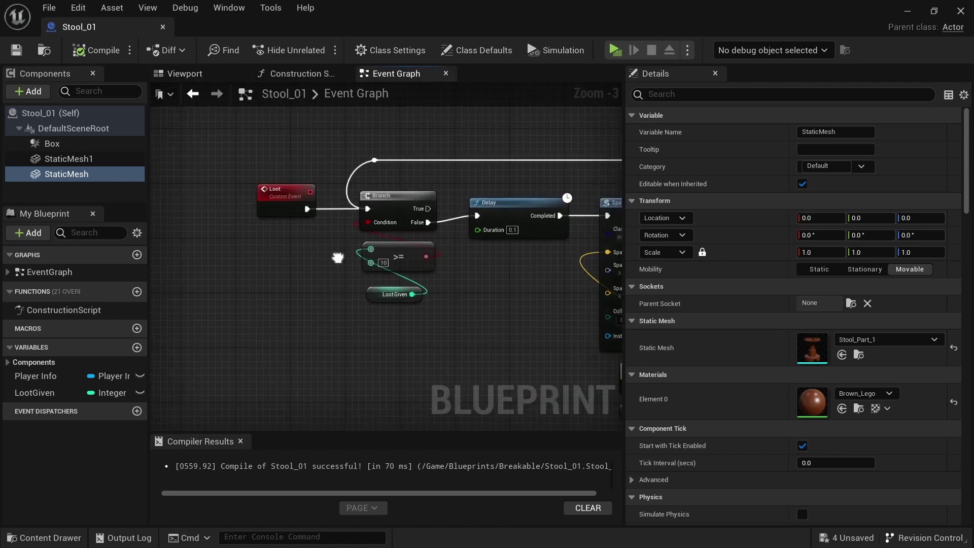
{"action": "scroll", "coordinate": [337, 256], "scroll_direction": "down", "scroll_amount": 6}
{"action": "right_click_drag", "start_coordinate": [250, 320], "coordinate": [472, 215]}
{"action": "scroll", "coordinate": [366, 274], "scroll_direction": "up", "scroll_amount": 3}
{"action": "scroll", "coordinate": [386, 268], "scroll_direction": "up", "scroll_amount": 1}
{"action": "right_click_drag", "start_coordinate": [386, 268], "coordinate": [390, 385]}
{"action": "scroll", "coordinate": [380, 165], "scroll_direction": "up", "scroll_amount": 1}
{"action": "scroll", "coordinate": [386, 264], "scroll_direction": "up", "scroll_amount": 2}
{"action": "left_click_drag", "start_coordinate": [209, 161], "coordinate": [564, 276]}
{"action": "left_click", "coordinate": [401, 296]}
{"action": "right_click_drag", "start_coordinate": [389, 327], "coordinate": [375, 170]}
{"action": "scroll", "coordinate": [371, 314], "scroll_direction": "down", "scroll_amount": 2}
{"action": "right_click_drag", "start_coordinate": [370, 314], "coordinate": [375, 251]}
{"action": "scroll", "coordinate": [375, 251], "scroll_direction": "up", "scroll_amount": 1}
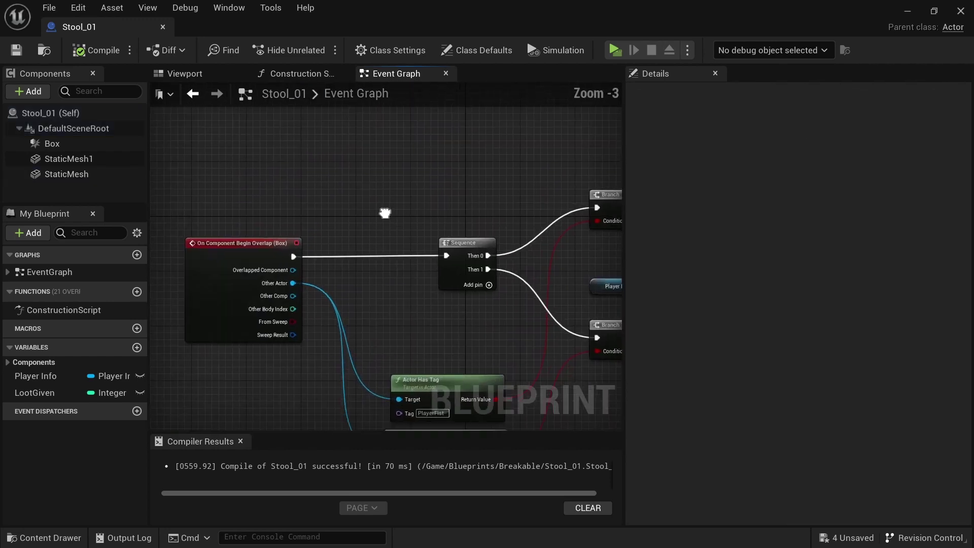
Examine the Box component, its On Component Begin Overlap event, and the PlayerFist and PlayerWeapon Actor Has Tag checks.
{"action": "left_click", "coordinate": [66, 144]}
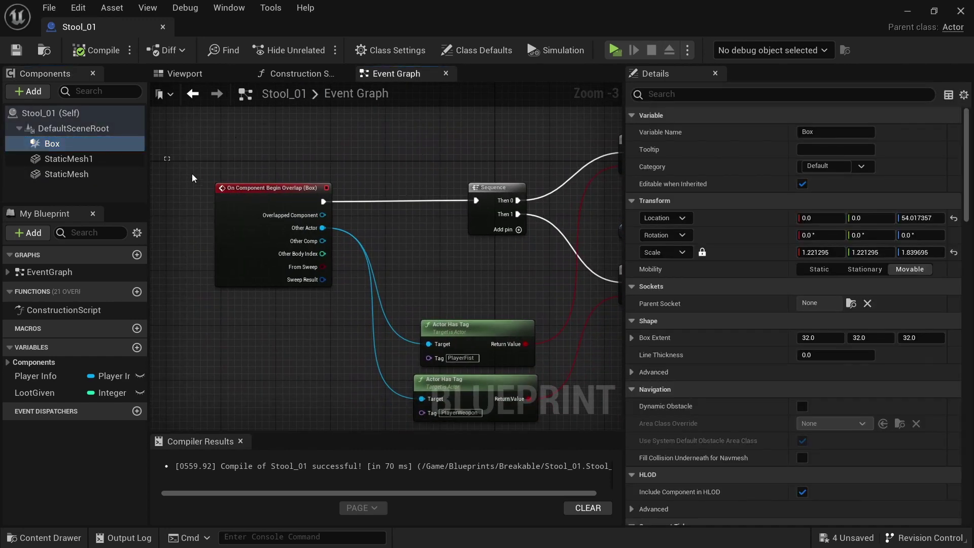
{"action": "left_click_drag", "start_coordinate": [193, 179], "coordinate": [494, 338]}
{"action": "left_click", "coordinate": [465, 306]}
{"action": "right_click_drag", "start_coordinate": [466, 306], "coordinate": [440, 260]}
{"action": "left_click_drag", "start_coordinate": [356, 300], "coordinate": [517, 409]}
{"action": "right_click_drag", "start_coordinate": [581, 377], "coordinate": [479, 276]}
{"action": "right_click_drag", "start_coordinate": [542, 169], "coordinate": [439, 293]}
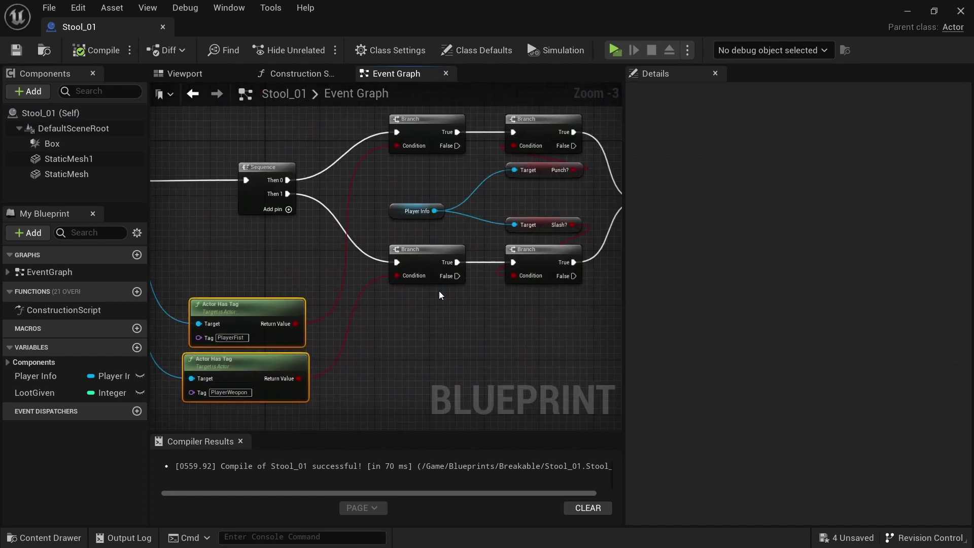
Examine the Punch and Slash branches and the Do Once and Play Sound 2D nodes that follow them.
{"action": "right_click_drag", "start_coordinate": [430, 215], "coordinate": [309, 238]}
{"action": "left_click_drag", "start_coordinate": [373, 122], "coordinate": [466, 309]}
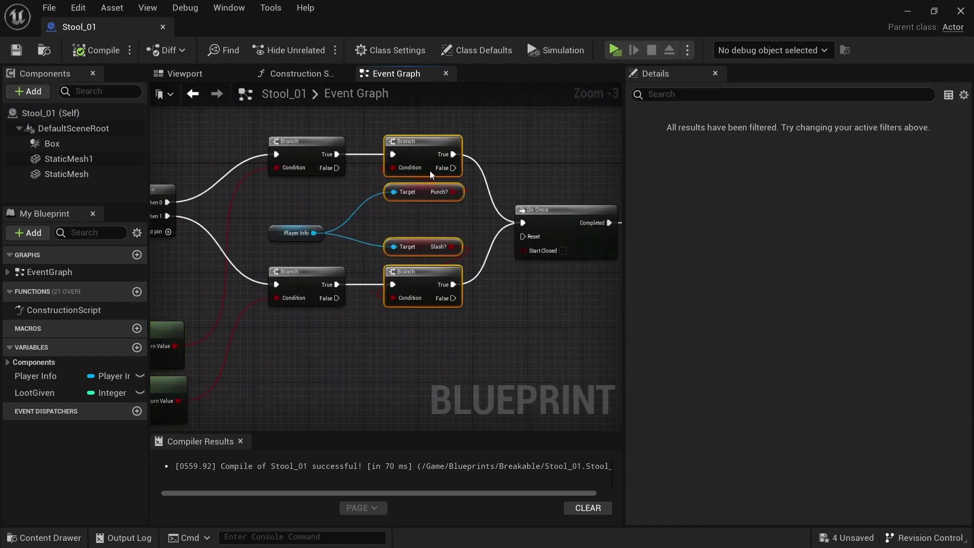
{"action": "left_click", "coordinate": [504, 163]}
{"action": "right_click_drag", "start_coordinate": [572, 161], "coordinate": [397, 199]}
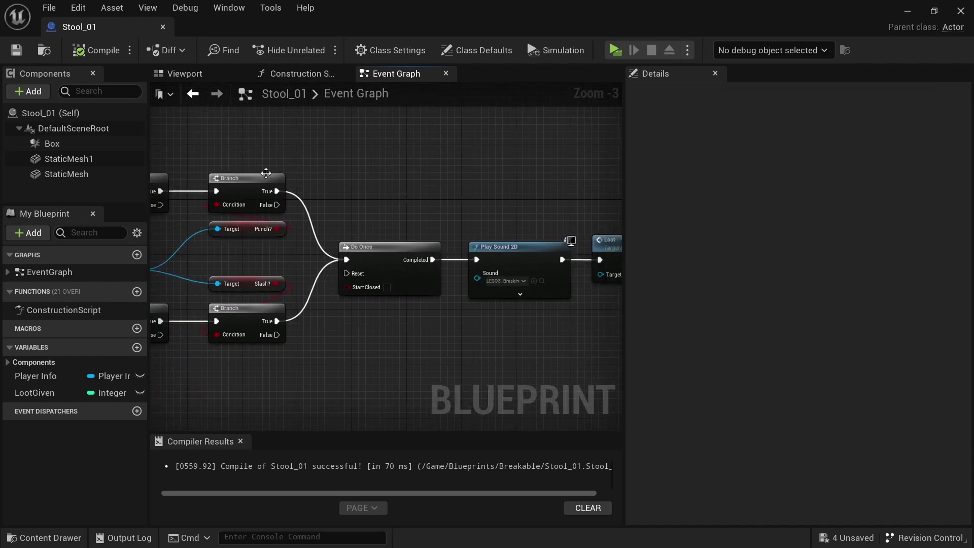
{"action": "left_click", "coordinate": [375, 266]}
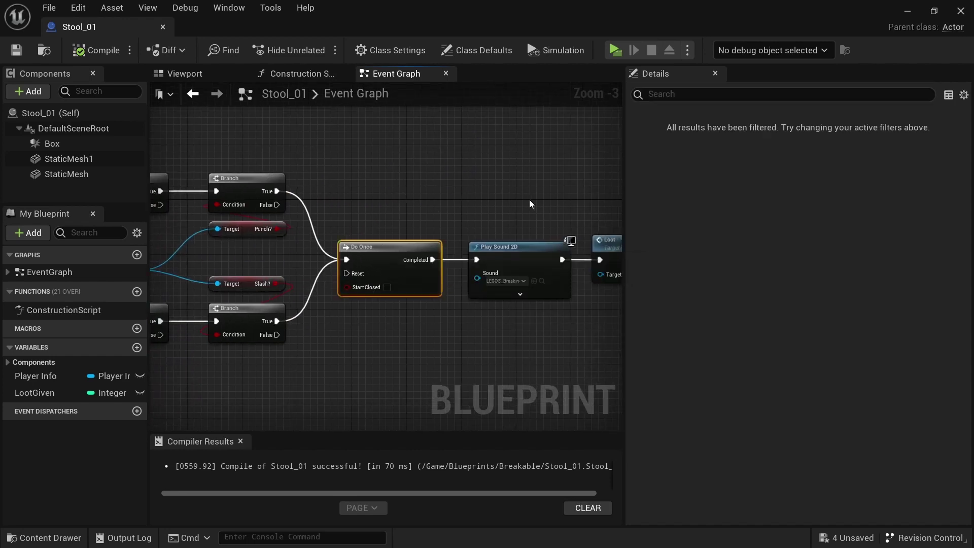
{"action": "right_click_drag", "start_coordinate": [529, 212], "coordinate": [397, 199]}
{"action": "left_click", "coordinate": [387, 252]}
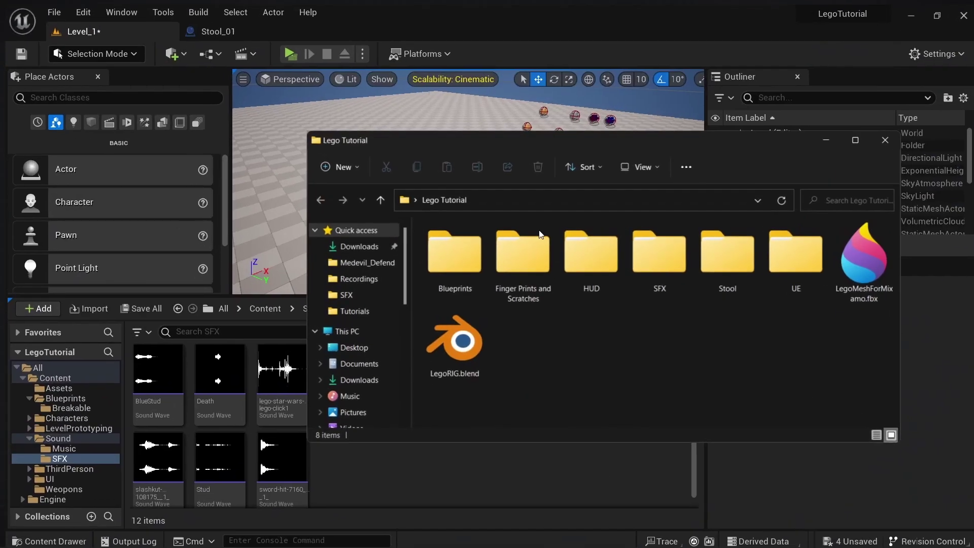
Import LEGO® Breaking Sound Effect.wav from the Lego Tutorial SFX folder into the project's Sound/SFX folder.
{"action": "left_click_drag", "start_coordinate": [632, 139], "coordinate": [674, 112]}
{"action": "double_click", "coordinate": [701, 222]}
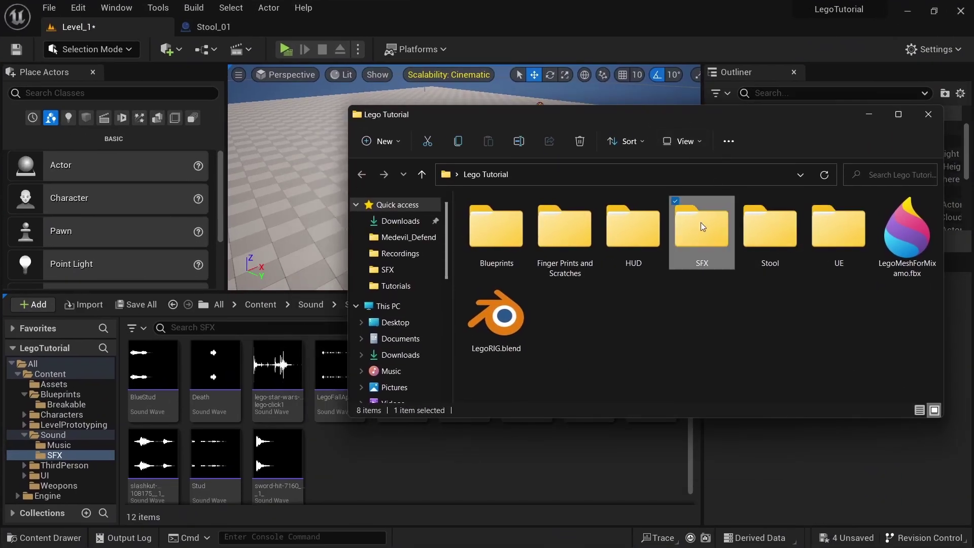
{"action": "left_click_drag", "start_coordinate": [634, 231], "coordinate": [416, 477]}
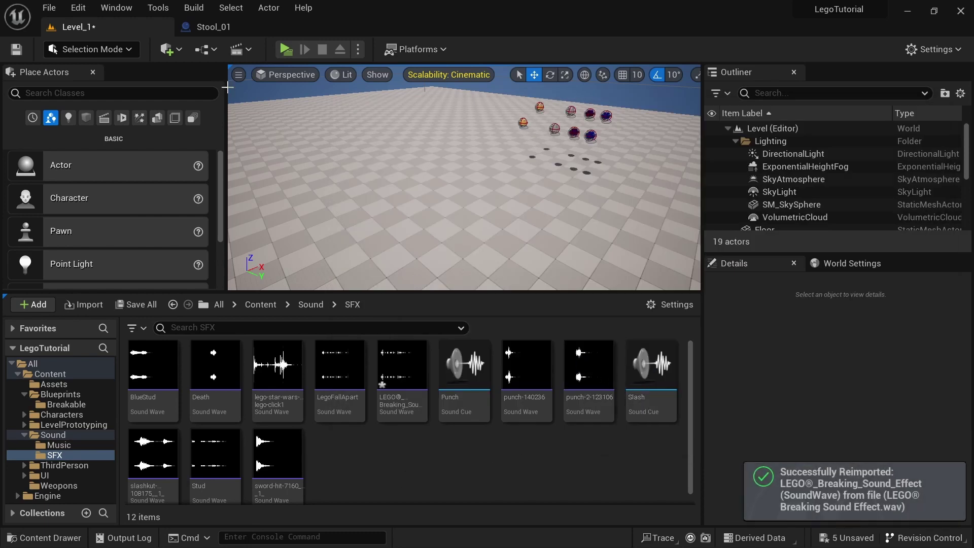
Return to the Stool_01 graph and review the Play Sound 2D node and the Loot event's Branch with its Loot Given comparison.
{"action": "left_click", "coordinate": [227, 28]}
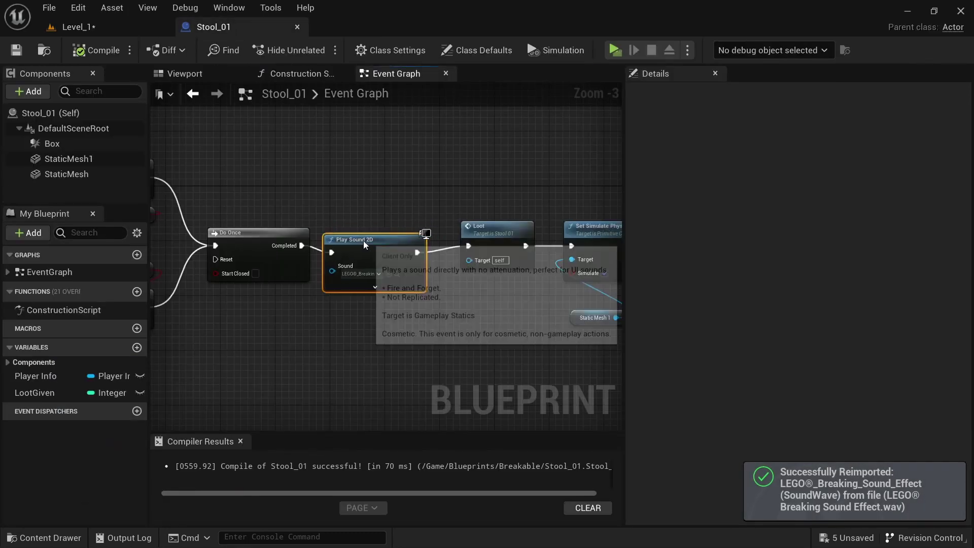
{"action": "left_click_drag", "start_coordinate": [374, 260], "coordinate": [367, 260]}
{"action": "left_click", "coordinate": [414, 204]}
{"action": "right_click_drag", "start_coordinate": [413, 204], "coordinate": [303, 205]}
{"action": "left_click_drag", "start_coordinate": [244, 133], "coordinate": [431, 359]}
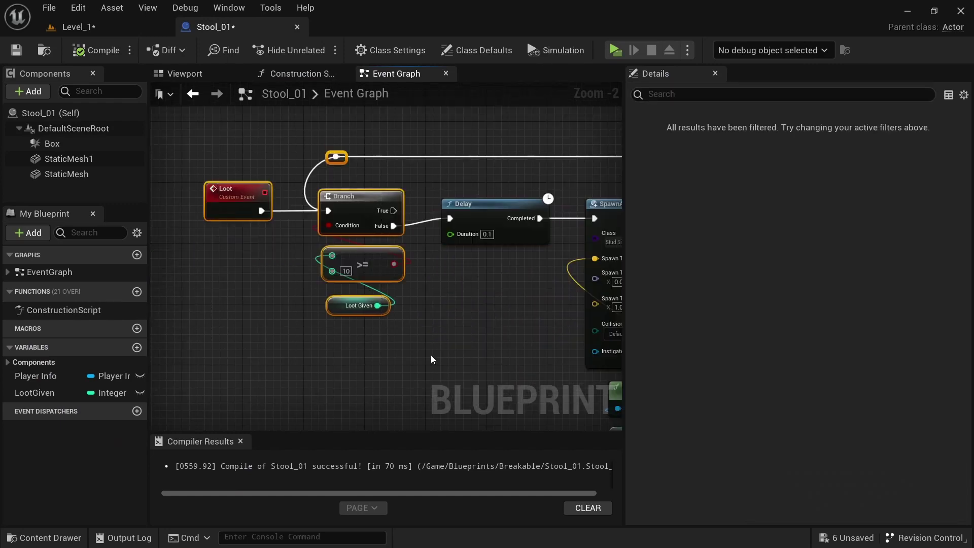
{"action": "left_click", "coordinate": [427, 320]}
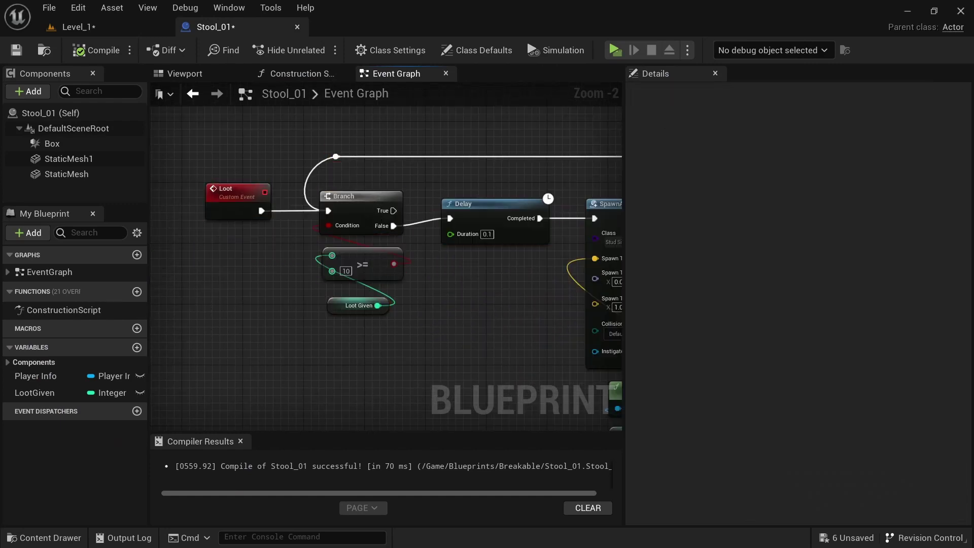
{"action": "right_click_drag", "start_coordinate": [427, 320], "coordinate": [434, 349]}
{"action": "left_click_drag", "start_coordinate": [246, 160], "coordinate": [396, 378]}
{"action": "left_click", "coordinate": [464, 342]}
Examine the SpawnActor Stud Silver node with its Box world location input and the nodes that increment Loot Given.
{"action": "right_click_drag", "start_coordinate": [512, 333], "coordinate": [372, 321]}
{"action": "right_click_drag", "start_coordinate": [503, 212], "coordinate": [354, 197]}
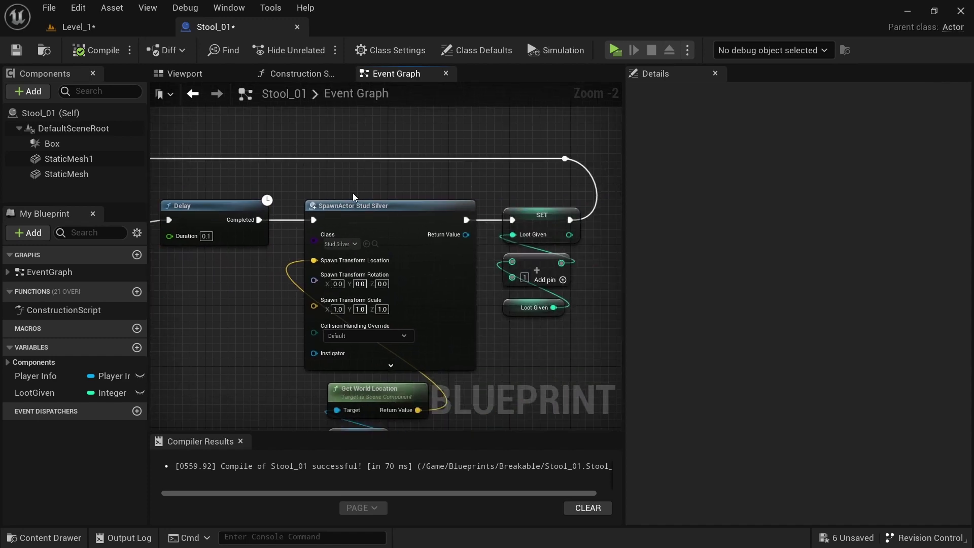
{"action": "left_click_drag", "start_coordinate": [294, 149], "coordinate": [485, 442]}
{"action": "right_click_drag", "start_coordinate": [522, 213], "coordinate": [462, 361]}
{"action": "left_click", "coordinate": [461, 361]}
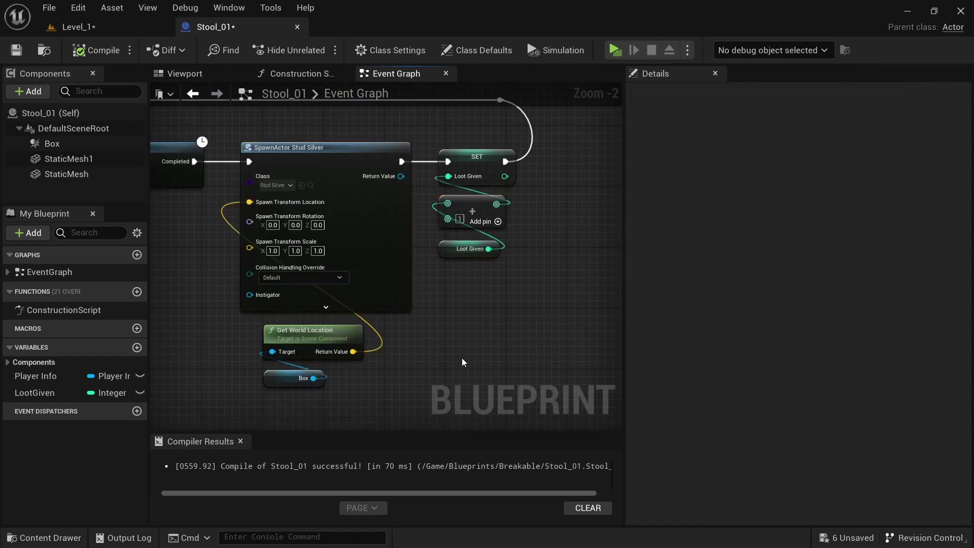
{"action": "left_click_drag", "start_coordinate": [517, 335], "coordinate": [475, 133]}
{"action": "left_click", "coordinate": [464, 127]}
{"action": "right_click_drag", "start_coordinate": [462, 127], "coordinate": [479, 149]}
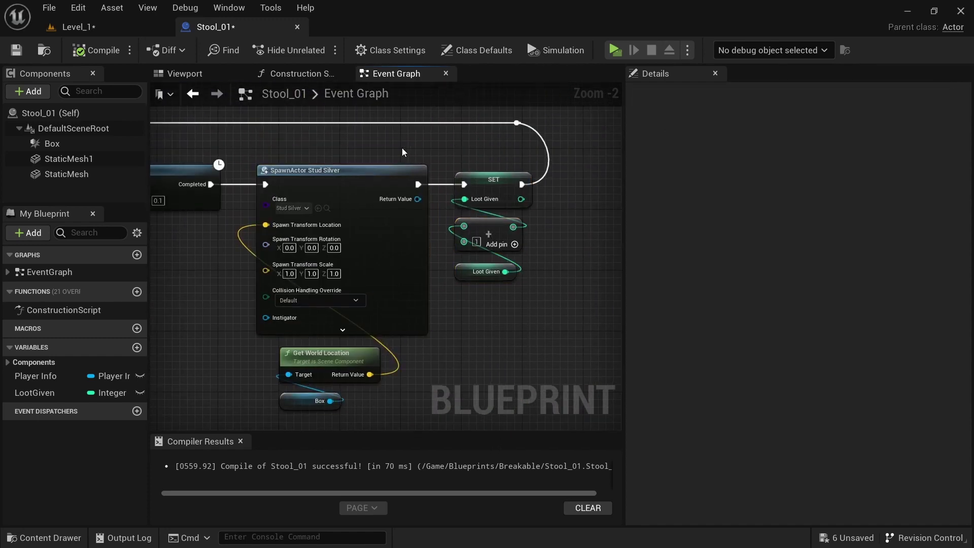
{"action": "left_click_drag", "start_coordinate": [406, 133], "coordinate": [529, 361]}
{"action": "left_click", "coordinate": [529, 355]}
Examine how the Loot loop returns to its Branch and where the Loot Given limit is defined.
{"action": "right_click_drag", "start_coordinate": [279, 174], "coordinate": [391, 173]}
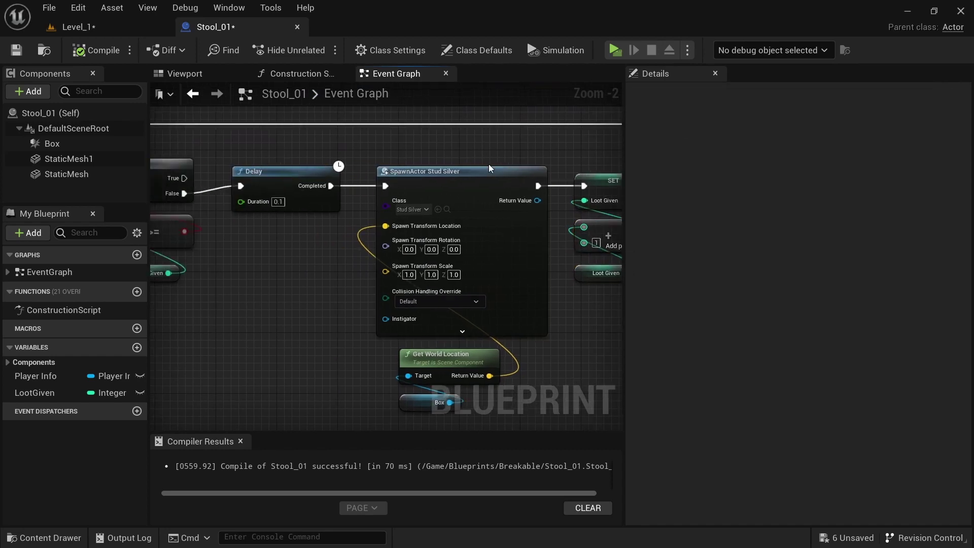
{"action": "right_click_drag", "start_coordinate": [490, 169], "coordinate": [389, 184]}
{"action": "right_click_drag", "start_coordinate": [256, 317], "coordinate": [504, 327]}
{"action": "right_click_drag", "start_coordinate": [365, 313], "coordinate": [472, 345]}
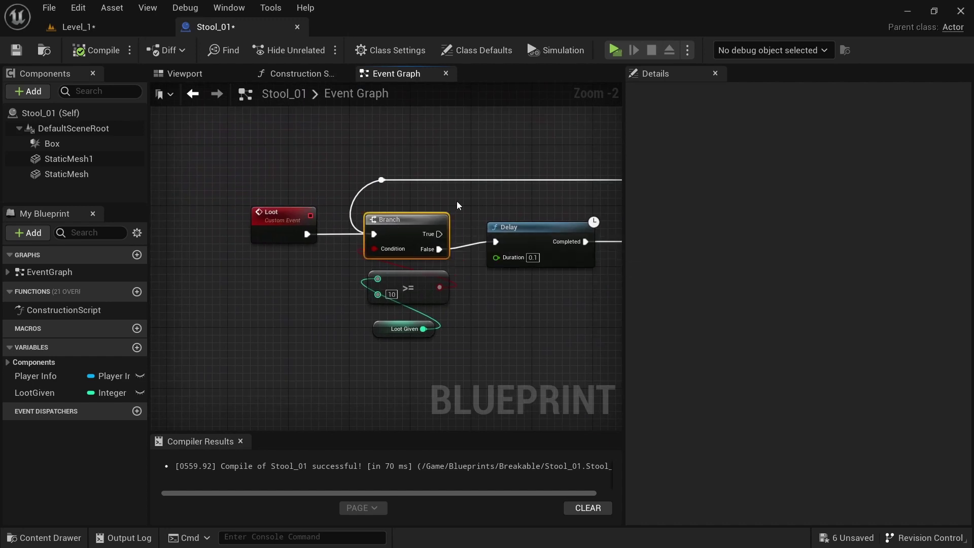
{"action": "left_click_drag", "start_coordinate": [227, 173], "coordinate": [485, 345]}
{"action": "left_click", "coordinate": [512, 336]}
{"action": "right_click_drag", "start_coordinate": [539, 338], "coordinate": [427, 310]}
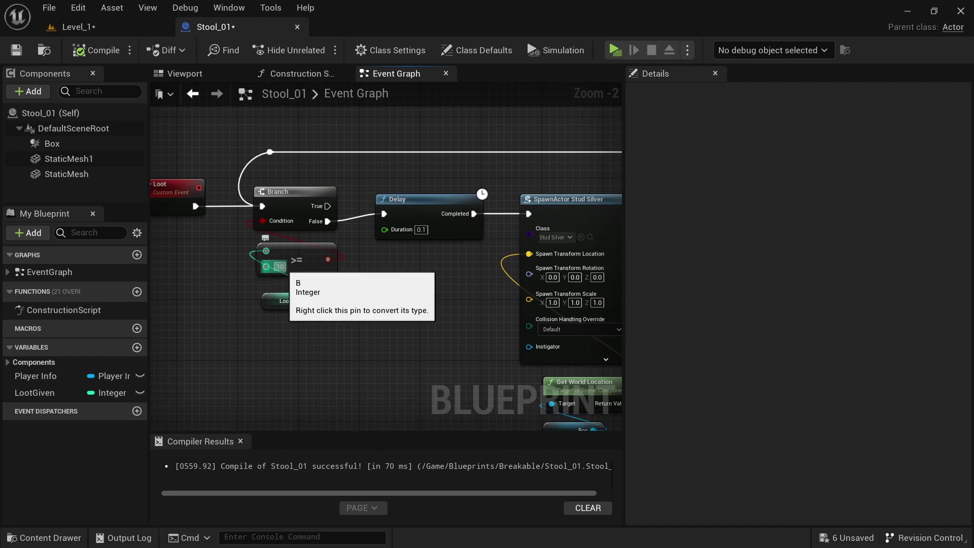
{"action": "scroll", "coordinate": [280, 267], "scroll_direction": "up", "scroll_amount": 2}
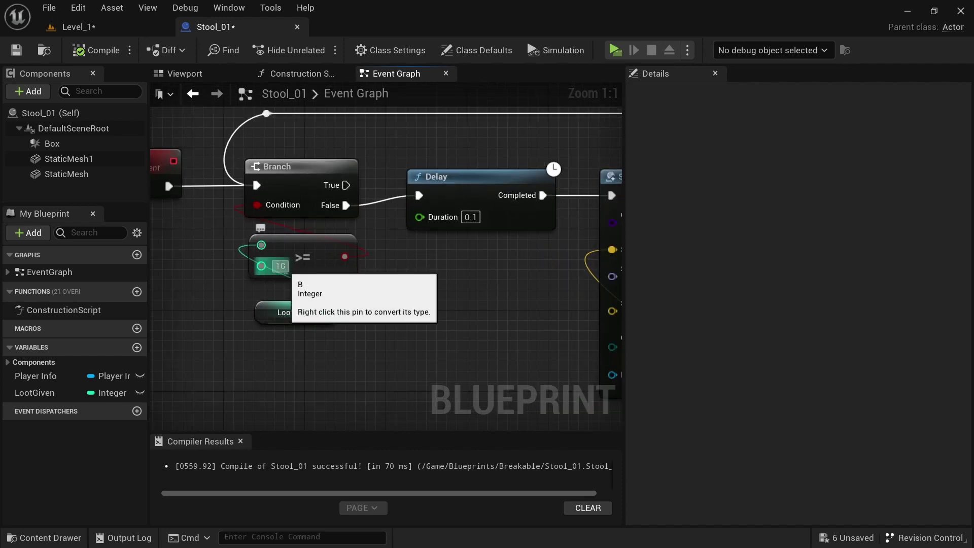
{"action": "scroll", "coordinate": [443, 277], "scroll_direction": "down", "scroll_amount": 4}
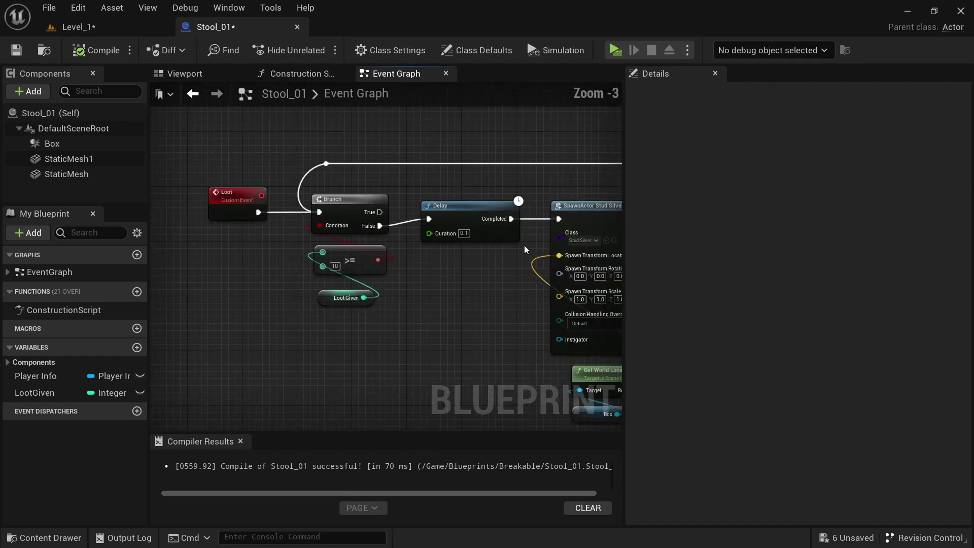
Locate the Loot call in the overlap chain and examine the two Set Simulate Physics nodes after it.
{"action": "scroll", "coordinate": [292, 279], "scroll_direction": "up", "scroll_amount": 3}
{"action": "right_click_drag", "start_coordinate": [288, 278], "coordinate": [389, 267]}
{"action": "scroll", "coordinate": [411, 290], "scroll_direction": "down", "scroll_amount": 3}
{"action": "scroll", "coordinate": [389, 267], "scroll_direction": "down", "scroll_amount": 5}
{"action": "right_click_drag", "start_coordinate": [372, 305], "coordinate": [321, 207]}
{"action": "scroll", "coordinate": [302, 270], "scroll_direction": "up", "scroll_amount": 6}
{"action": "right_click_drag", "start_coordinate": [292, 292], "coordinate": [319, 198]}
{"action": "left_click", "coordinate": [322, 241]}
{"action": "left_click", "coordinate": [329, 197]}
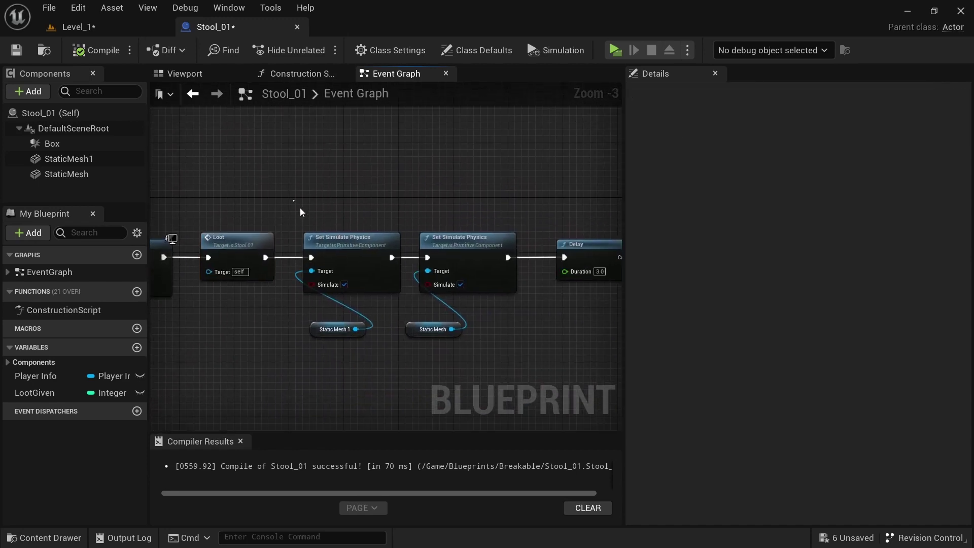
{"action": "left_click_drag", "start_coordinate": [300, 208], "coordinate": [439, 374]}
{"action": "left_click", "coordinate": [476, 314]}
Attach the StaticMesh1 component to the Box component in Stool_01's component hierarchy.
{"action": "left_click", "coordinate": [66, 174]}
{"action": "left_click", "coordinate": [69, 158]}
{"action": "left_click", "coordinate": [64, 173]}
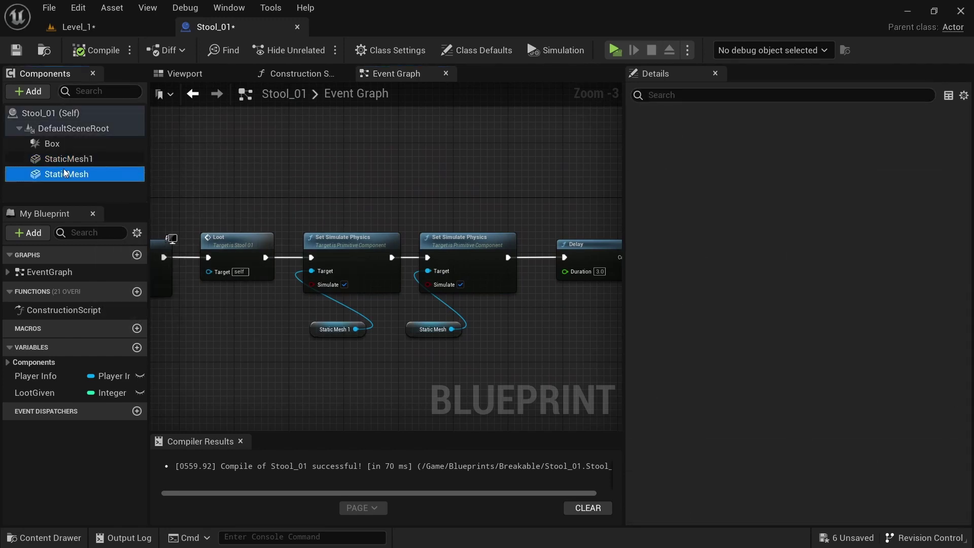
{"action": "left_click_drag", "start_coordinate": [69, 159], "coordinate": [51, 144]}
Examine the Set Simulate Physics nodes for both static meshes before and after the Delay node.
{"action": "left_click_drag", "start_coordinate": [300, 211], "coordinate": [493, 385]}
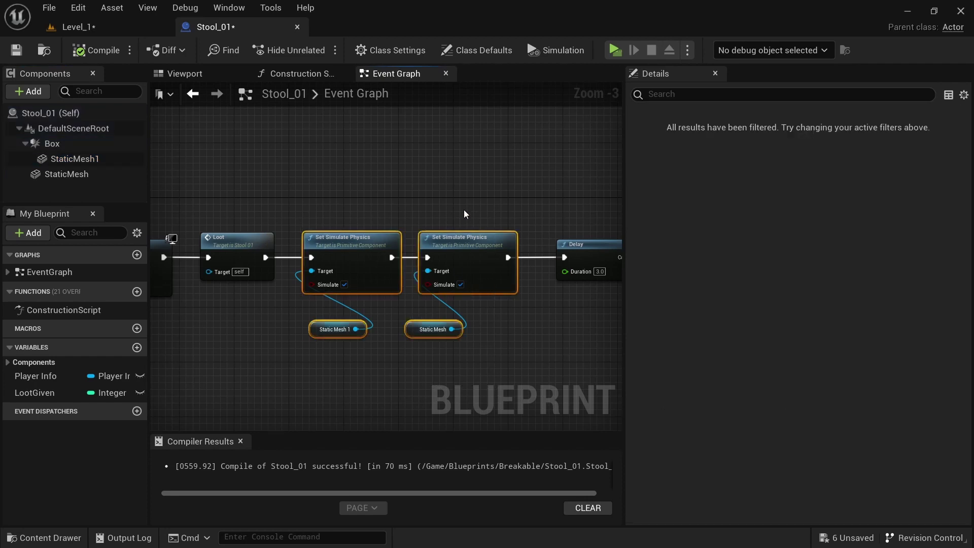
{"action": "left_click", "coordinate": [466, 213]}
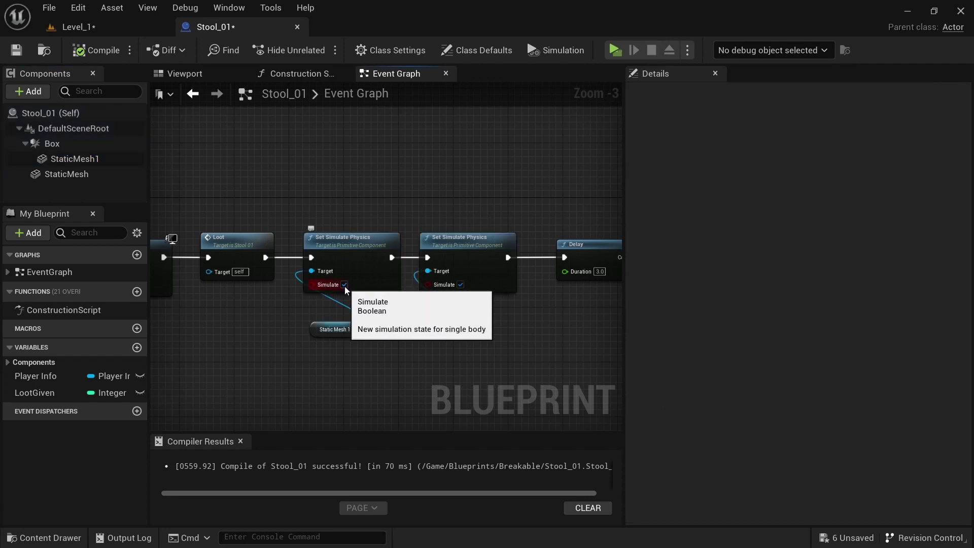
{"action": "right_click_drag", "start_coordinate": [435, 195], "coordinate": [317, 187]}
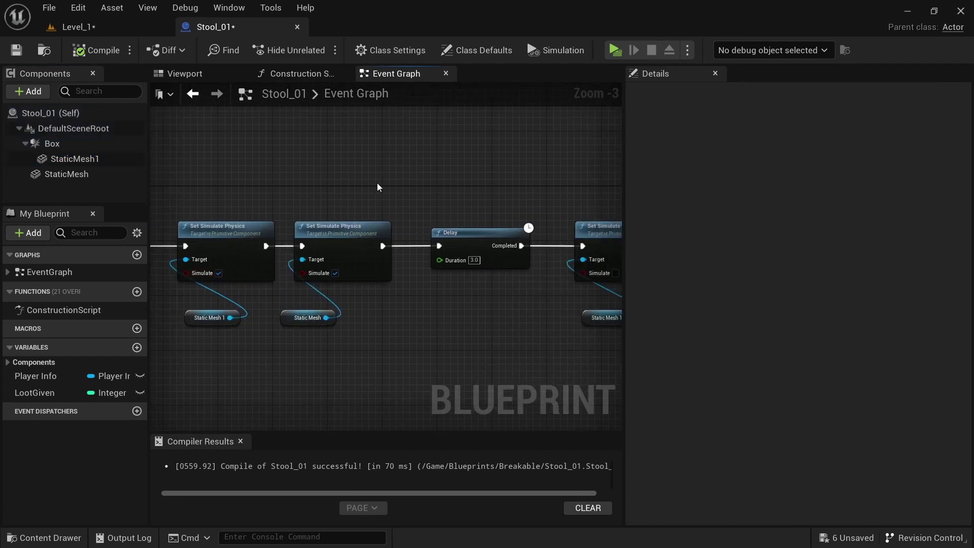
{"action": "right_click_drag", "start_coordinate": [380, 187], "coordinate": [304, 180]}
{"action": "left_click_drag", "start_coordinate": [276, 164], "coordinate": [423, 331]}
{"action": "left_click", "coordinate": [415, 270]}
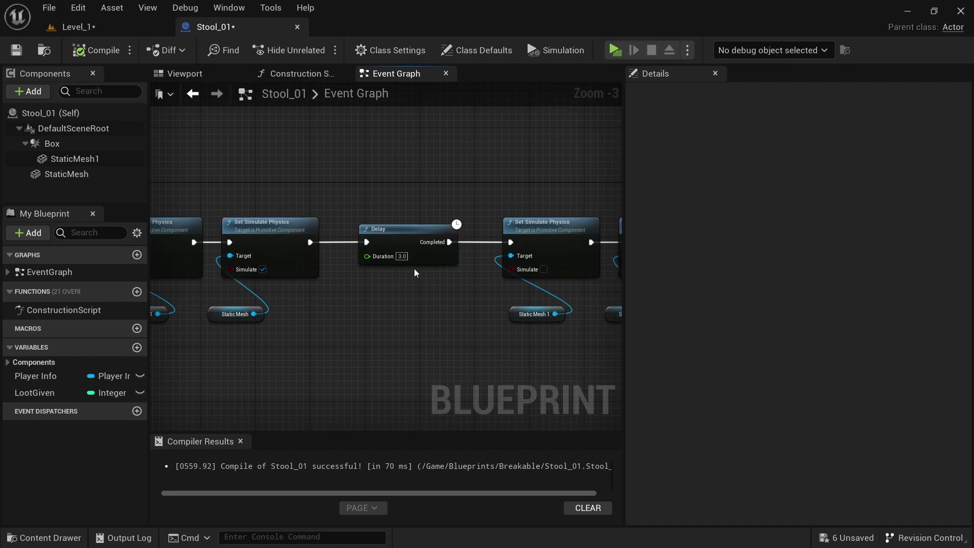
{"action": "left_click_drag", "start_coordinate": [408, 236], "coordinate": [401, 235]}
{"action": "left_click", "coordinate": [453, 186]}
{"action": "right_click_drag", "start_coordinate": [454, 187], "coordinate": [251, 197]}
{"action": "left_click_drag", "start_coordinate": [256, 164], "coordinate": [466, 359]}
{"action": "left_click", "coordinate": [474, 376]}
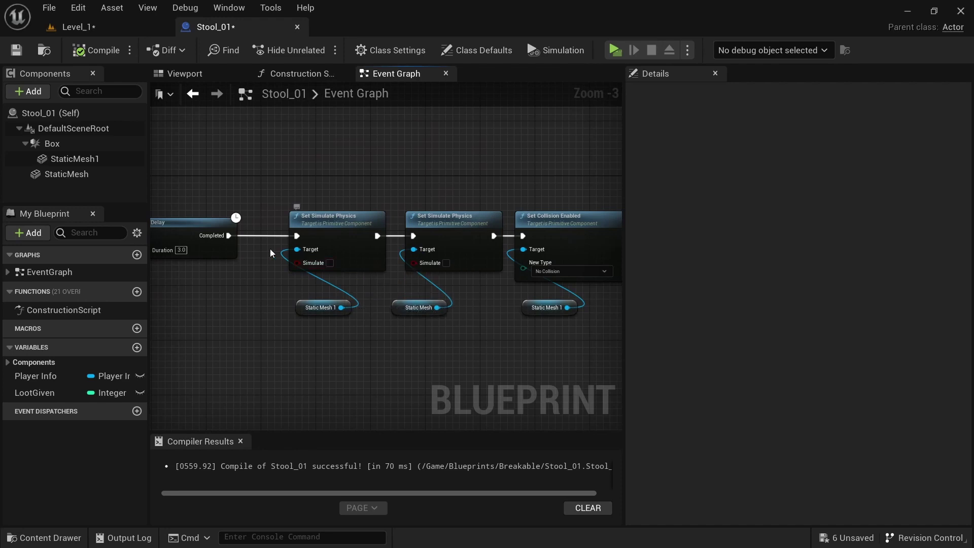
Examine the two Set Collision Enabled nodes and the final Delay and Destroy Actor nodes of the overlap chain.
{"action": "right_click_drag", "start_coordinate": [272, 253], "coordinate": [333, 296]}
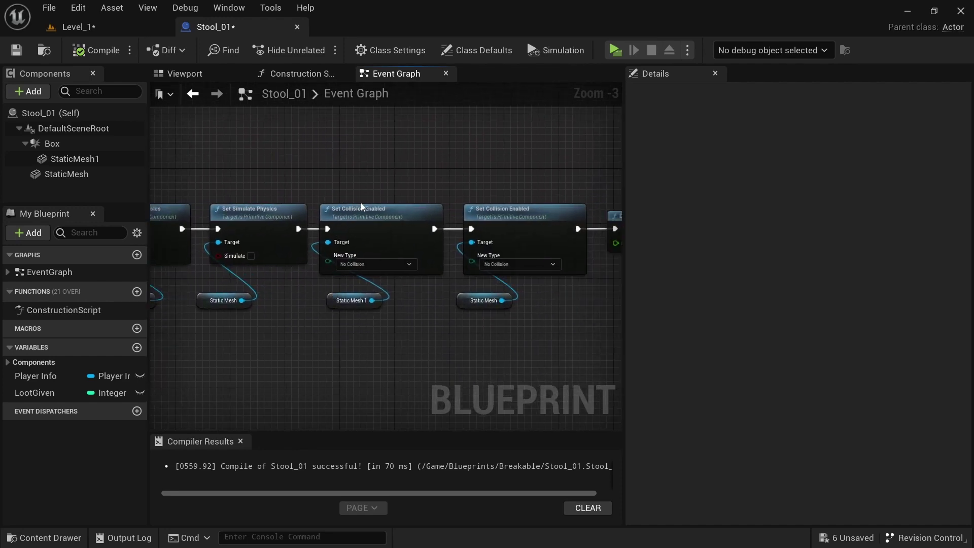
{"action": "left_click_drag", "start_coordinate": [380, 232], "coordinate": [537, 367]}
{"action": "left_click", "coordinate": [537, 367]}
{"action": "right_click_drag", "start_coordinate": [533, 354], "coordinate": [483, 341]}
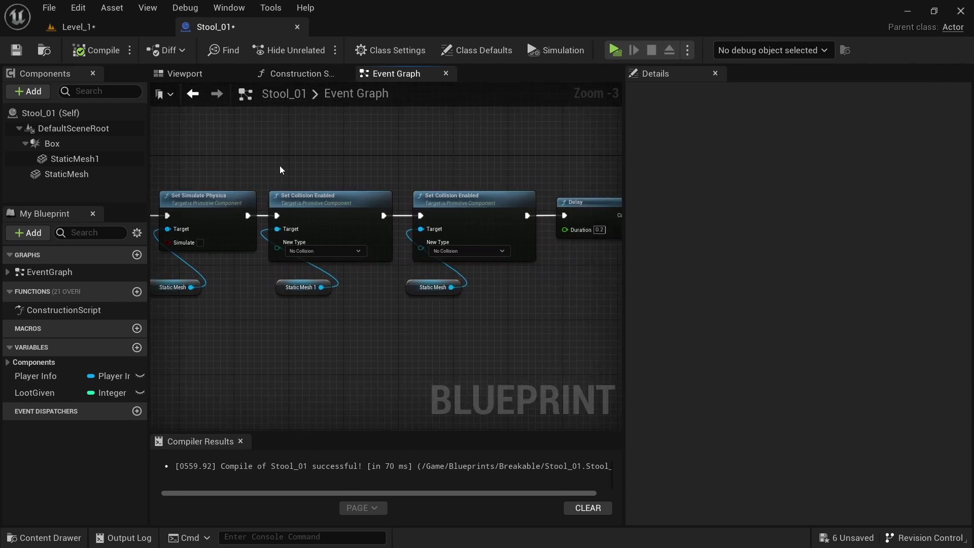
{"action": "right_click_drag", "start_coordinate": [534, 279], "coordinate": [337, 290]}
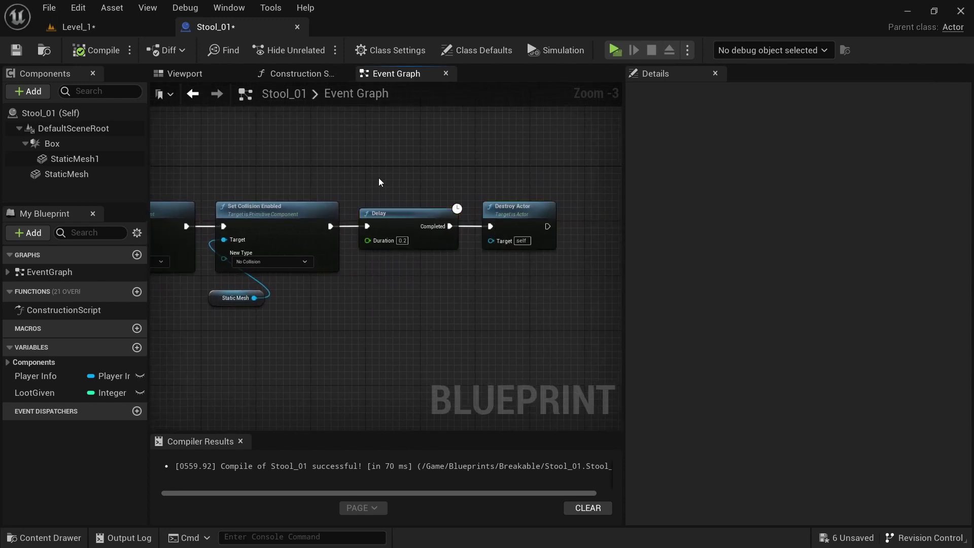
{"action": "scroll", "coordinate": [379, 181], "scroll_direction": "down", "scroll_amount": 3}
Duplicate the Stool_01 blueprint in the Breakable folder and open the Stool_2 copy's event graph.
{"action": "left_click", "coordinate": [76, 26]}
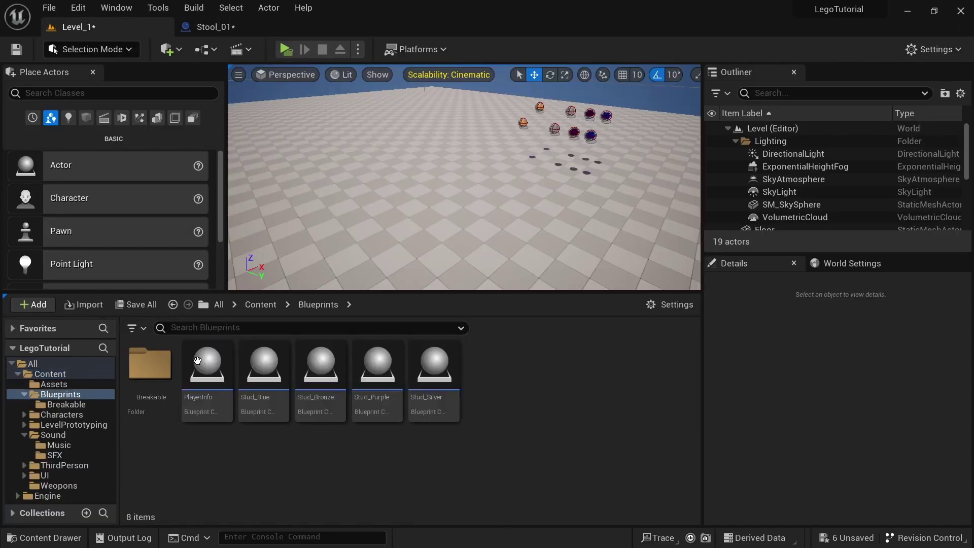
{"action": "double_click", "coordinate": [151, 364]}
{"action": "left_click", "coordinate": [147, 367]}
{"action": "key", "text": "ctrl+c"}
{"action": "key", "text": "ctrl+v"}
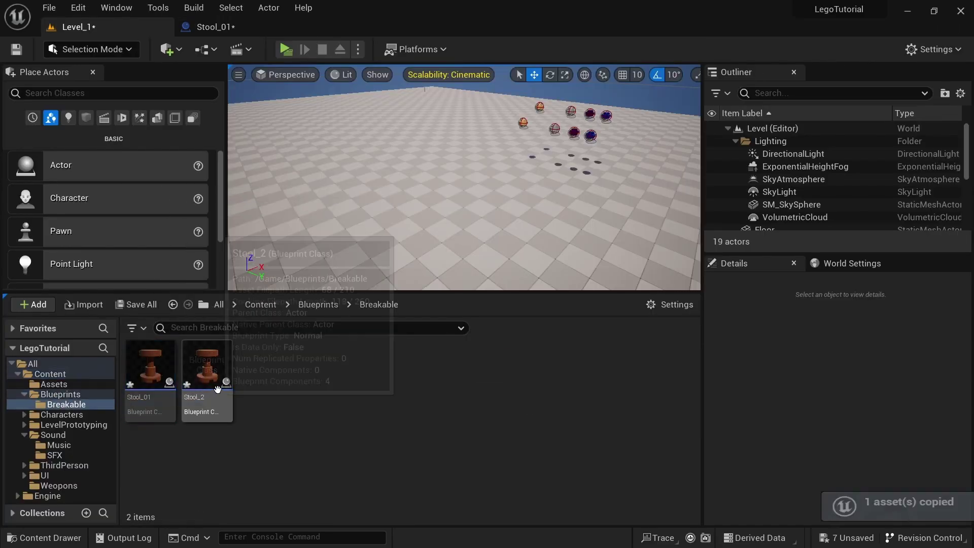
{"action": "double_click", "coordinate": [217, 389]}
{"action": "scroll", "coordinate": [397, 221], "scroll_direction": "up", "scroll_amount": 3}
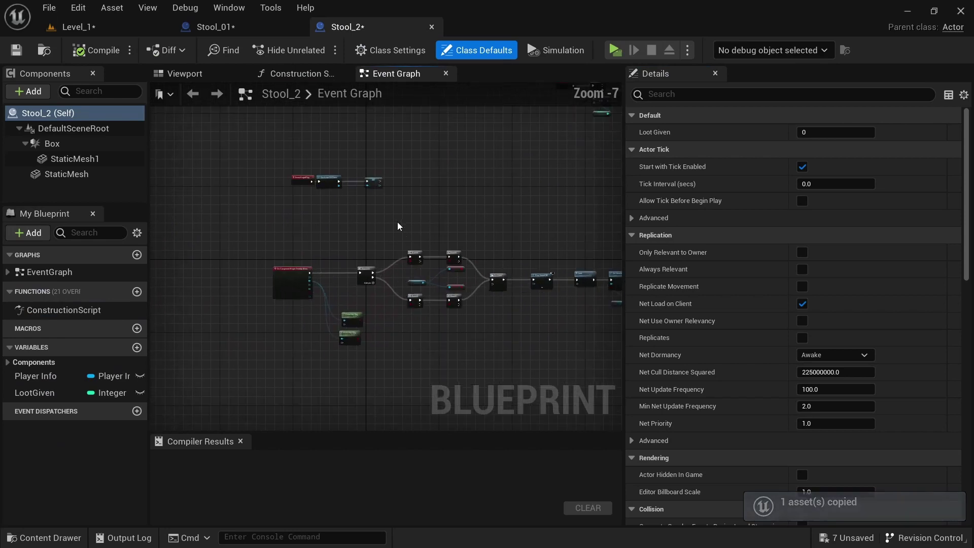
{"action": "scroll", "coordinate": [330, 212], "scroll_direction": "up", "scroll_amount": 6}
{"action": "right_click_drag", "start_coordinate": [371, 212], "coordinate": [326, 235]}
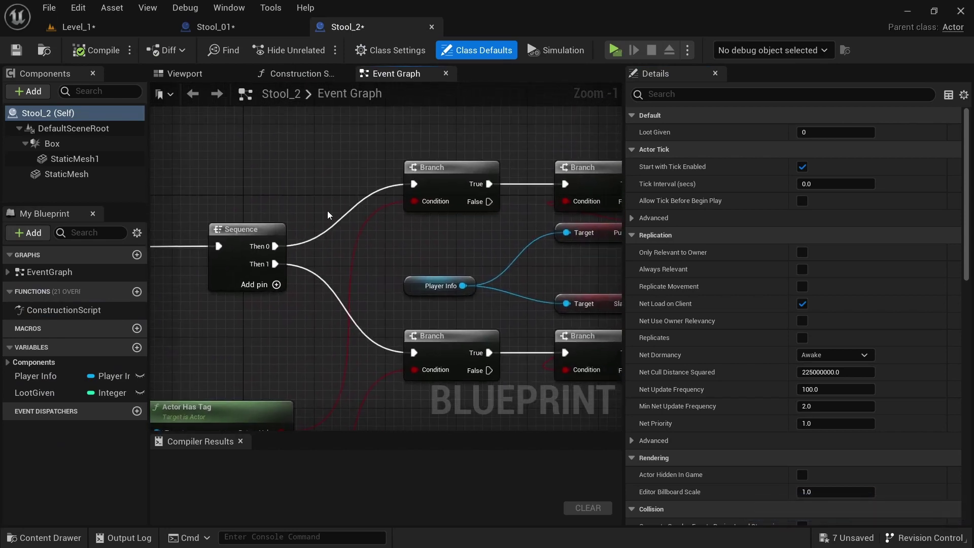
Try wiring another StaticMesh reference to a copied Set Simulate Physics node in Stool_2, and delete both nodes.
{"action": "scroll", "coordinate": [327, 211], "scroll_direction": "down", "scroll_amount": 6}
{"action": "right_click_drag", "start_coordinate": [424, 226], "coordinate": [208, 237]}
{"action": "scroll", "coordinate": [422, 232], "scroll_direction": "up", "scroll_amount": 4}
{"action": "right_click_drag", "start_coordinate": [308, 204], "coordinate": [418, 184]}
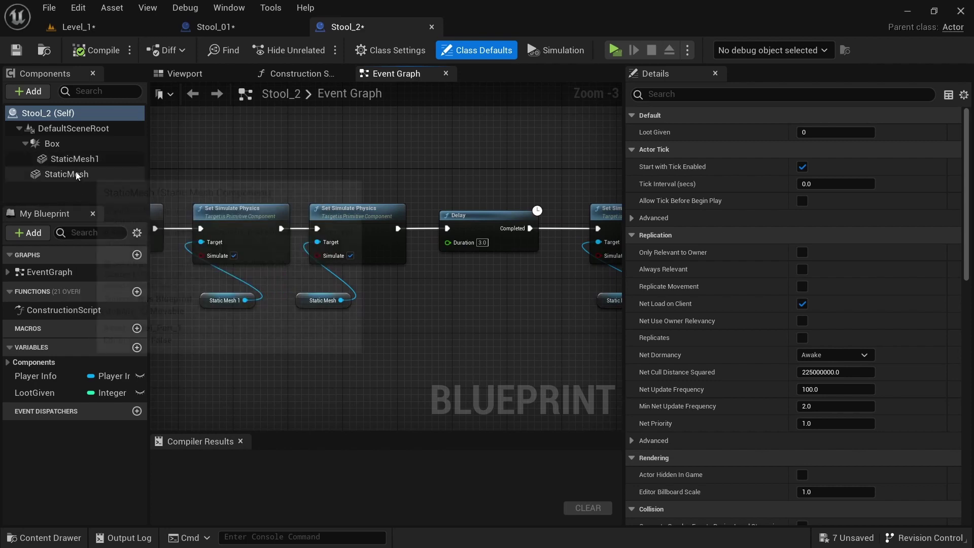
{"action": "left_click_drag", "start_coordinate": [76, 174], "coordinate": [399, 326]}
{"action": "left_click", "coordinate": [351, 212]}
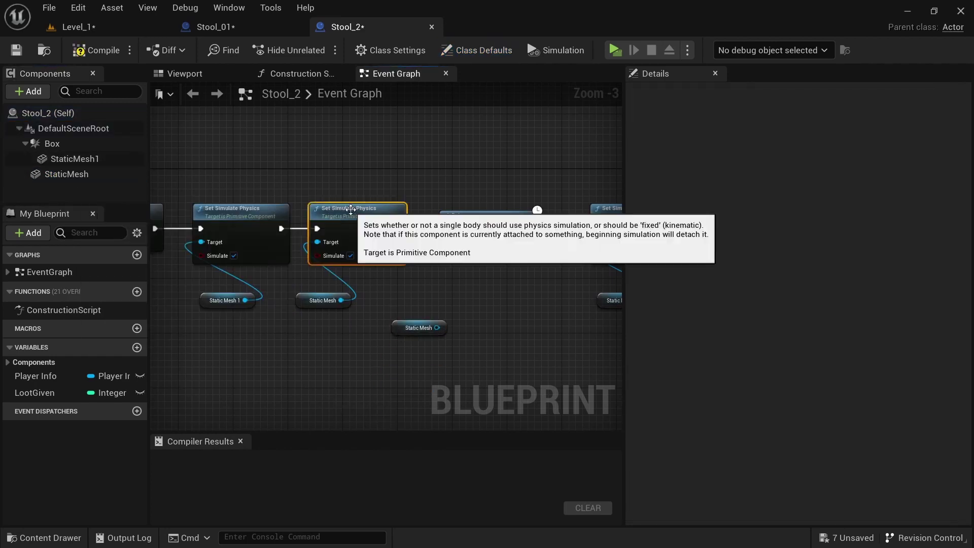
{"action": "key", "text": "ctrl+c"}
{"action": "key", "text": "ctrl+v"}
{"action": "left_click_drag", "start_coordinate": [459, 168], "coordinate": [453, 141]}
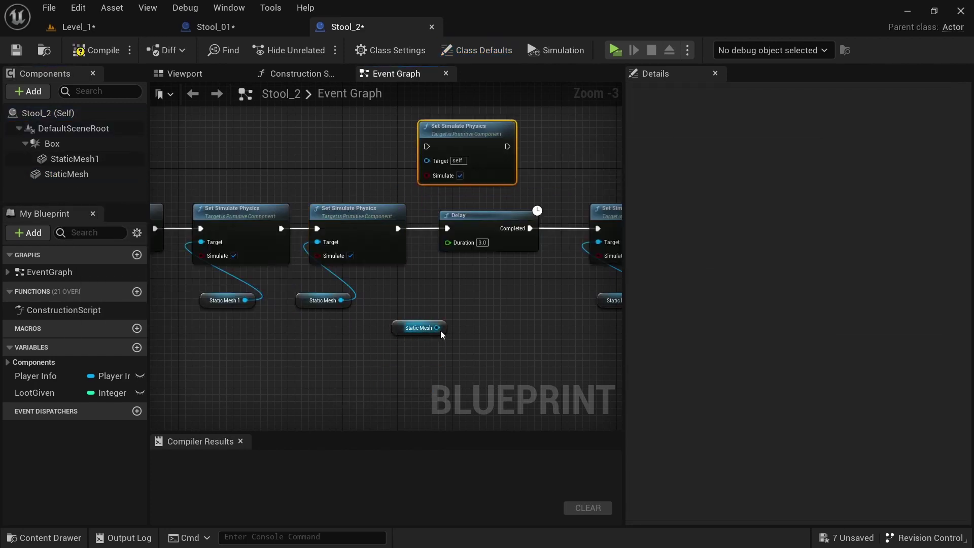
{"action": "left_click_drag", "start_coordinate": [440, 329], "coordinate": [438, 146]}
{"action": "left_click", "coordinate": [401, 328], "text": "ctrl"}
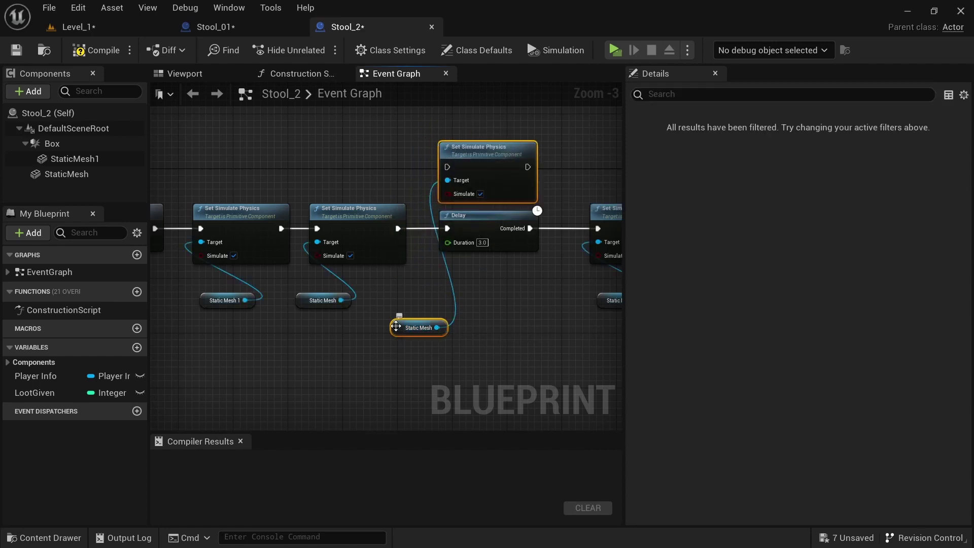
{"action": "key", "text": "Delete"}
Examine Stool_2's Set Simulate Physics and Set Collision Enabled nodes after the 3.0-second Delay.
{"action": "right_click_drag", "start_coordinate": [410, 344], "coordinate": [391, 283]}
{"action": "left_click_drag", "start_coordinate": [347, 184], "coordinate": [491, 309]}
{"action": "left_click_drag", "start_coordinate": [490, 226], "coordinate": [473, 224]}
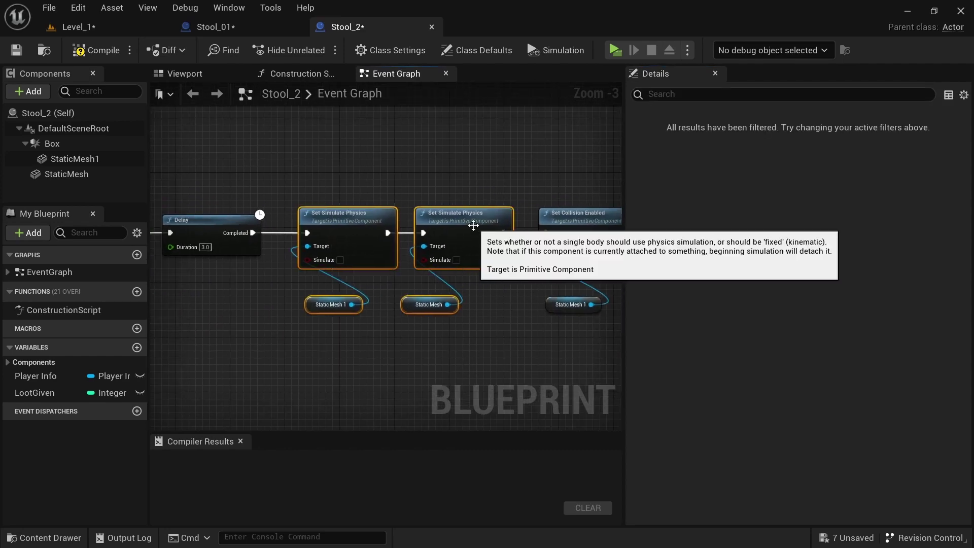
{"action": "left_click", "coordinate": [448, 175]}
{"action": "right_click_drag", "start_coordinate": [447, 175], "coordinate": [310, 174]}
{"action": "left_click_drag", "start_coordinate": [225, 163], "coordinate": [409, 363]}
{"action": "left_click", "coordinate": [369, 176]}
{"action": "scroll", "coordinate": [438, 318], "scroll_direction": "down", "scroll_amount": 4}
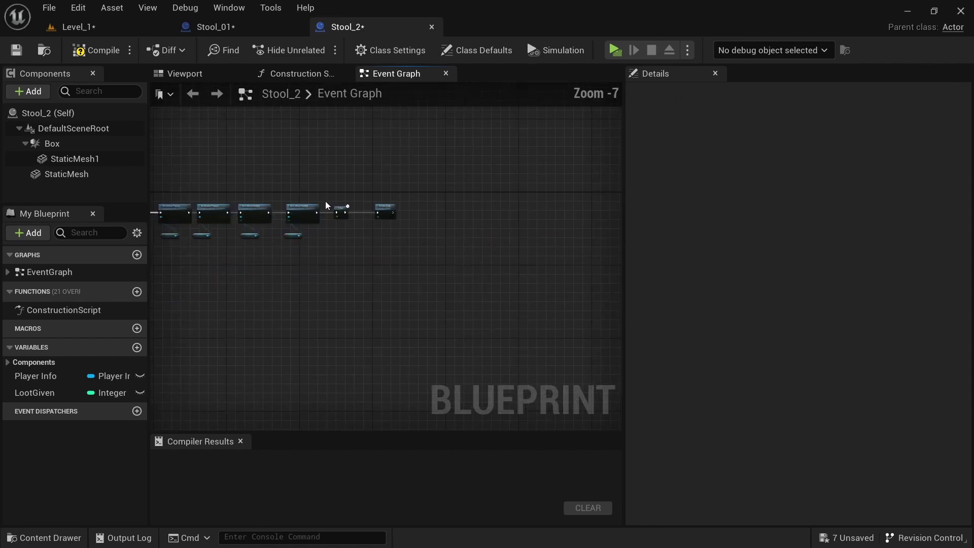
Locate the Loot event in Stool_2 and examine its Branch and Loot Given check.
{"action": "scroll", "coordinate": [338, 209], "scroll_direction": "up", "scroll_amount": 2}
{"action": "scroll", "coordinate": [328, 185], "scroll_direction": "down", "scroll_amount": 4}
{"action": "right_click_drag", "start_coordinate": [243, 182], "coordinate": [352, 270]}
{"action": "right_click_drag", "start_coordinate": [281, 212], "coordinate": [302, 291]}
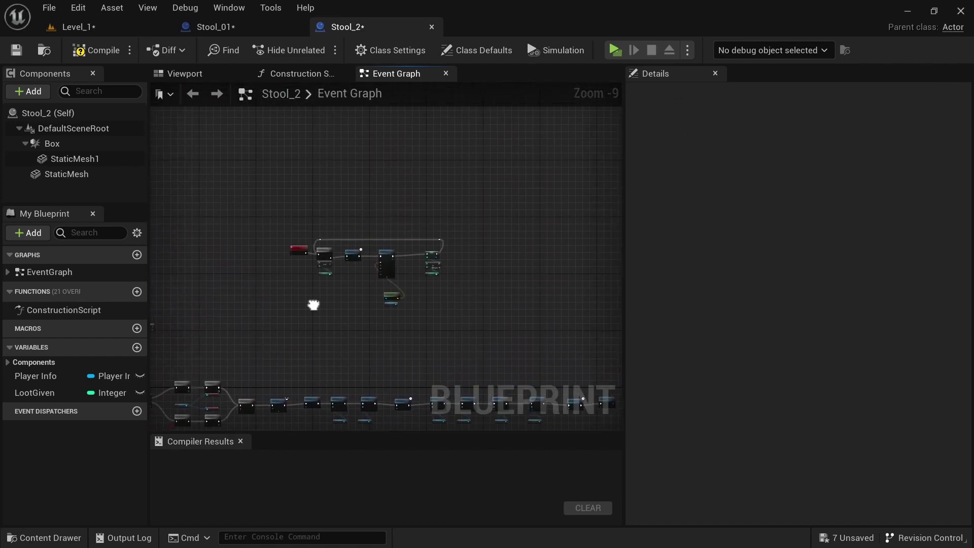
{"action": "scroll", "coordinate": [319, 278], "scroll_direction": "up", "scroll_amount": 6}
{"action": "right_click_drag", "start_coordinate": [447, 273], "coordinate": [339, 365]}
{"action": "right_click_drag", "start_coordinate": [291, 276], "coordinate": [393, 271]}
{"action": "right_click_drag", "start_coordinate": [443, 250], "coordinate": [491, 245]}
{"action": "scroll", "coordinate": [337, 278], "scroll_direction": "up", "scroll_amount": 3}
{"action": "left_click", "coordinate": [419, 256]}
Examine the SpawnActor Stud Silver node and the Box world location feeding its spawn transform.
{"action": "scroll", "coordinate": [491, 246], "scroll_direction": "down", "scroll_amount": 7}
{"action": "right_click_drag", "start_coordinate": [375, 320], "coordinate": [297, 300]}
{"action": "scroll", "coordinate": [405, 254], "scroll_direction": "up", "scroll_amount": 7}
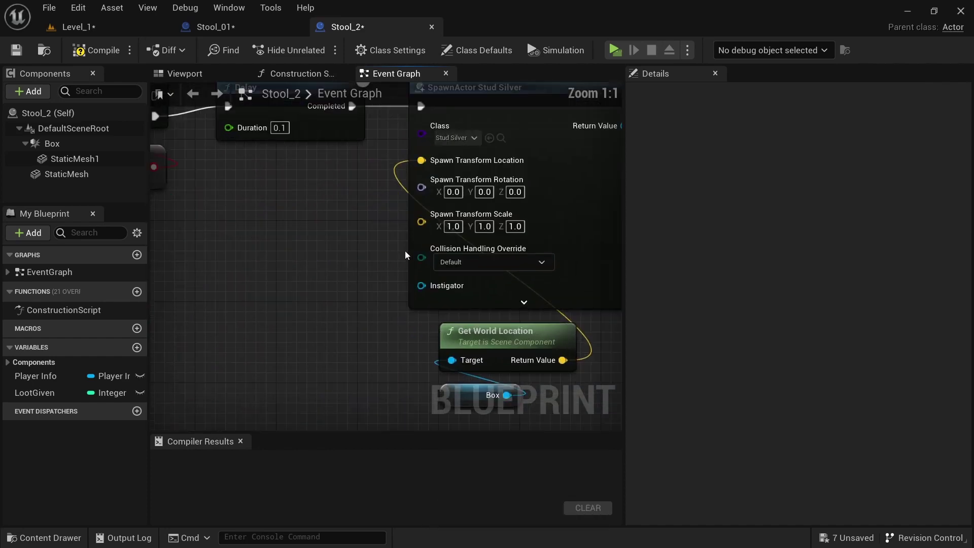
{"action": "scroll", "coordinate": [238, 361], "scroll_direction": "down", "scroll_amount": 8}
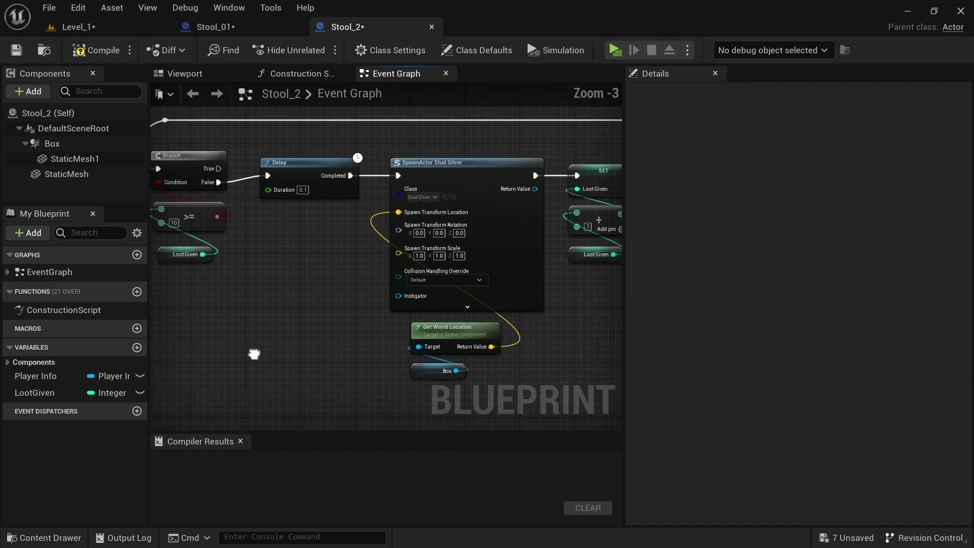
{"action": "scroll", "coordinate": [302, 325], "scroll_direction": "up", "scroll_amount": 6}
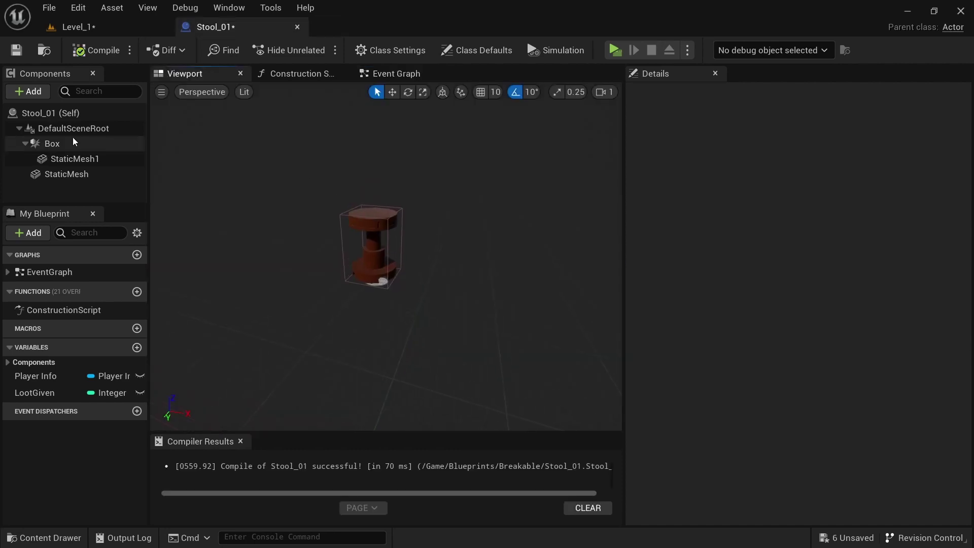
Attach Stool_01's StaticMesh1 component directly to DefaultSceneRoot and check each component in the hierarchy.
{"action": "left_click_drag", "start_coordinate": [71, 158], "coordinate": [62, 132]}
{"action": "left_click", "coordinate": [82, 158]}
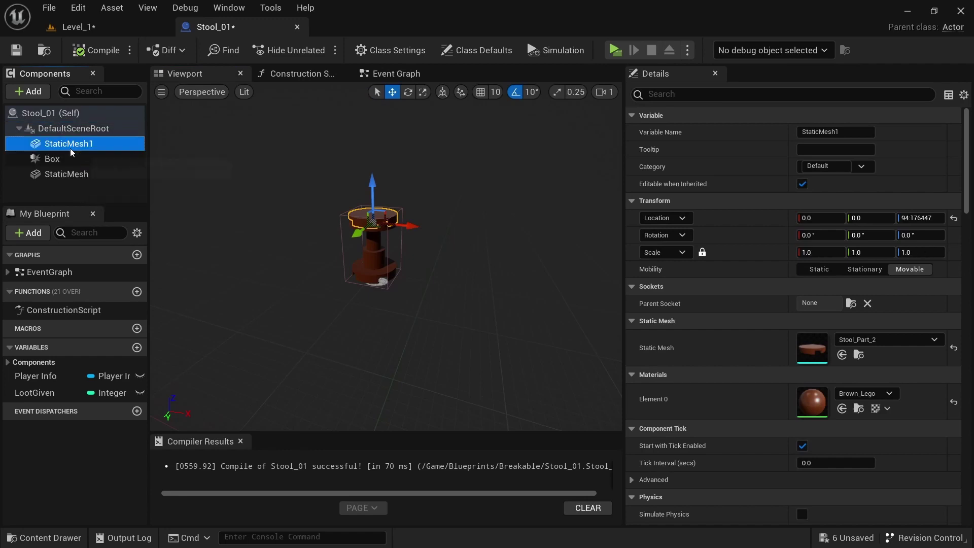
{"action": "left_click", "coordinate": [71, 129]}
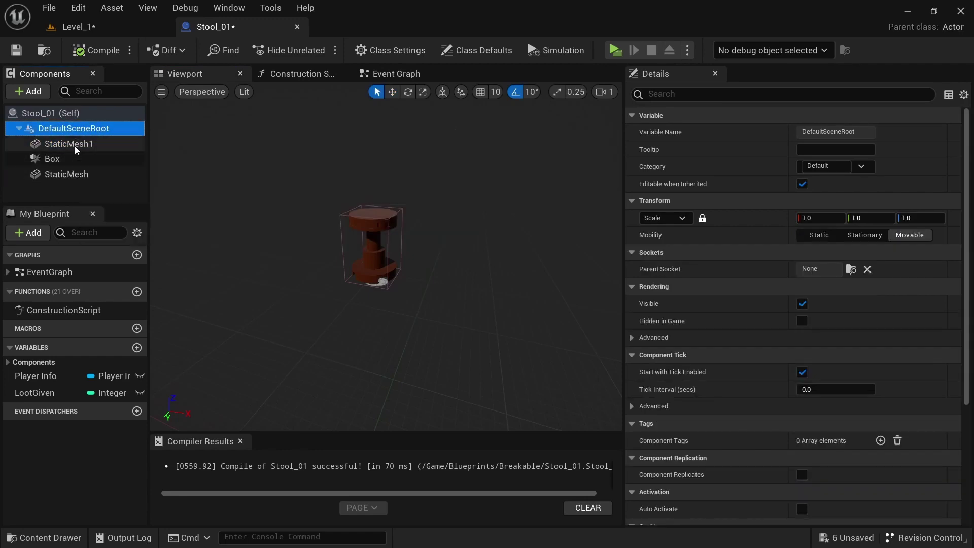
{"action": "left_click", "coordinate": [68, 144]}
{"action": "left_click", "coordinate": [56, 159]}
{"action": "left_click", "coordinate": [66, 174]}
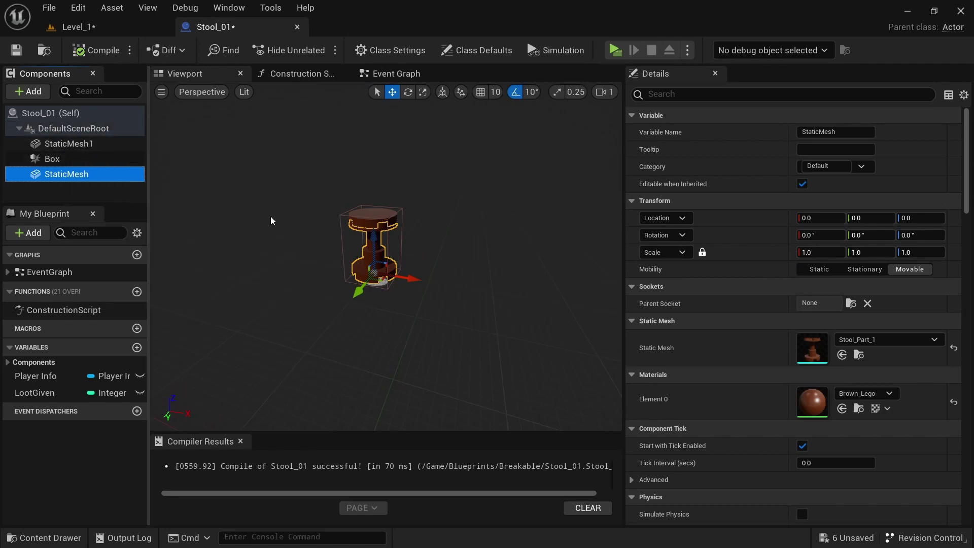
{"action": "left_click", "coordinate": [340, 222]}
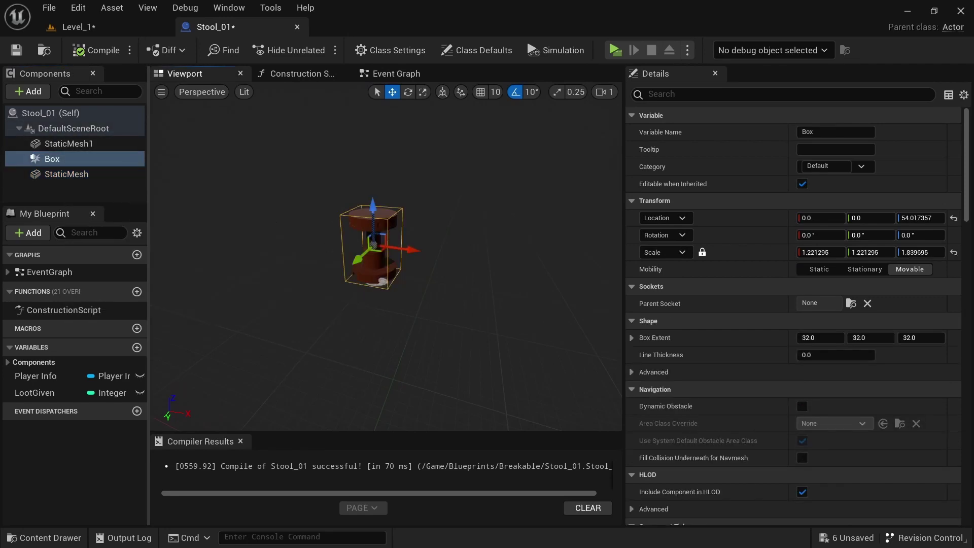
Close the Stool_01 blueprint and place three Stool_01 instances on the level floor.
{"action": "middle_click", "coordinate": [229, 29]}
{"action": "left_click_drag", "start_coordinate": [150, 366], "coordinate": [556, 188]}
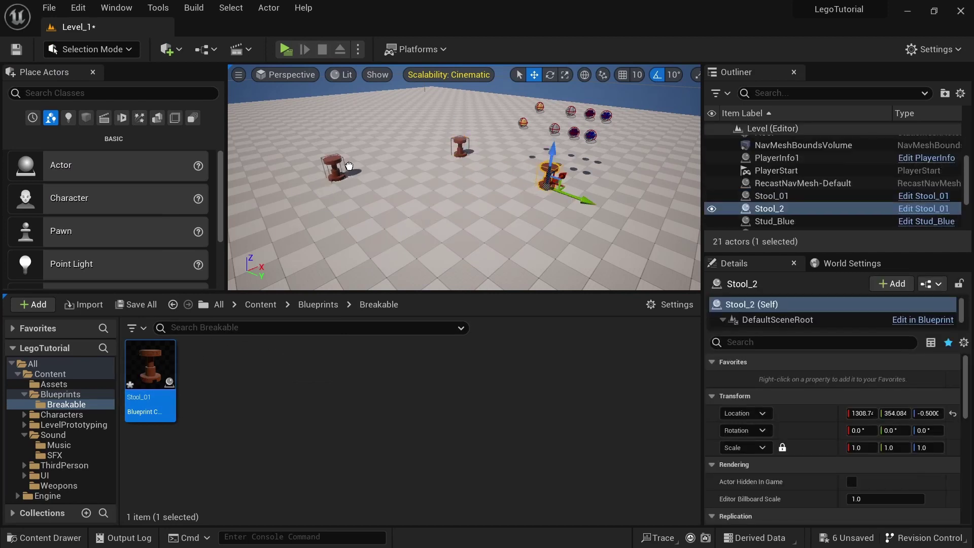
{"action": "left_click_drag", "start_coordinate": [349, 166], "coordinate": [366, 150]}
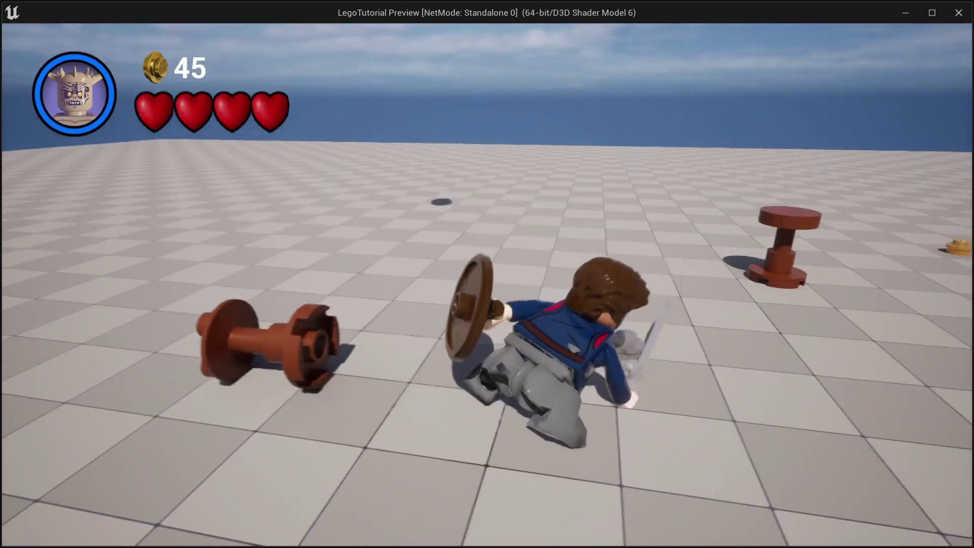
Playtest the level by moving the character among the stools to test breaking them and spawning studs.
{"action": "key", "text": "w"}
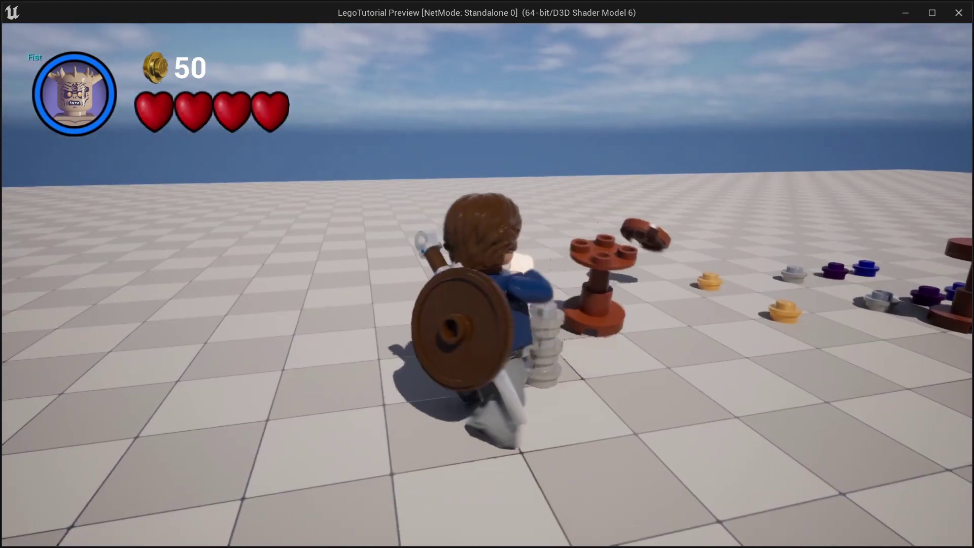
{"action": "key", "text": "w"}
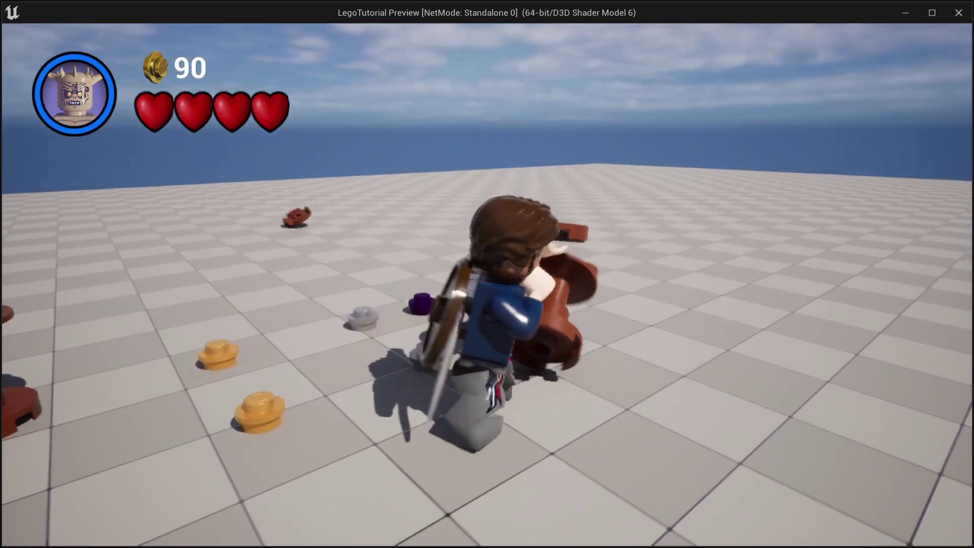
{"action": "key", "text": "s"}
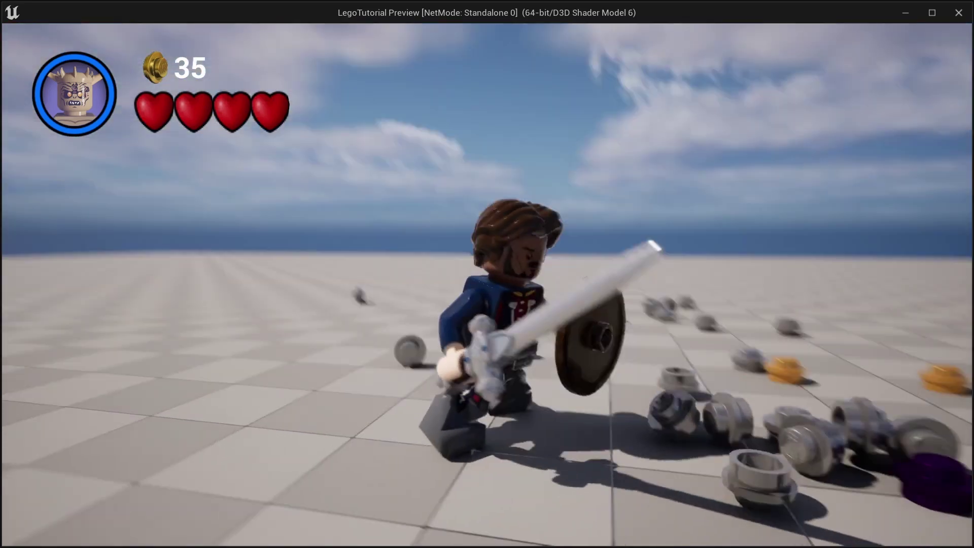
{"action": "key", "text": "s"}
{"action": "key", "text": "d"}
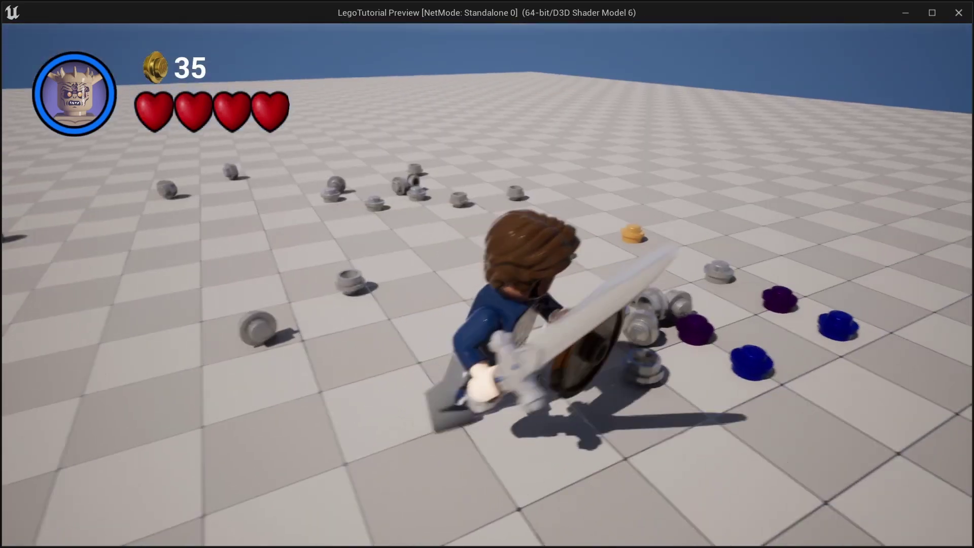